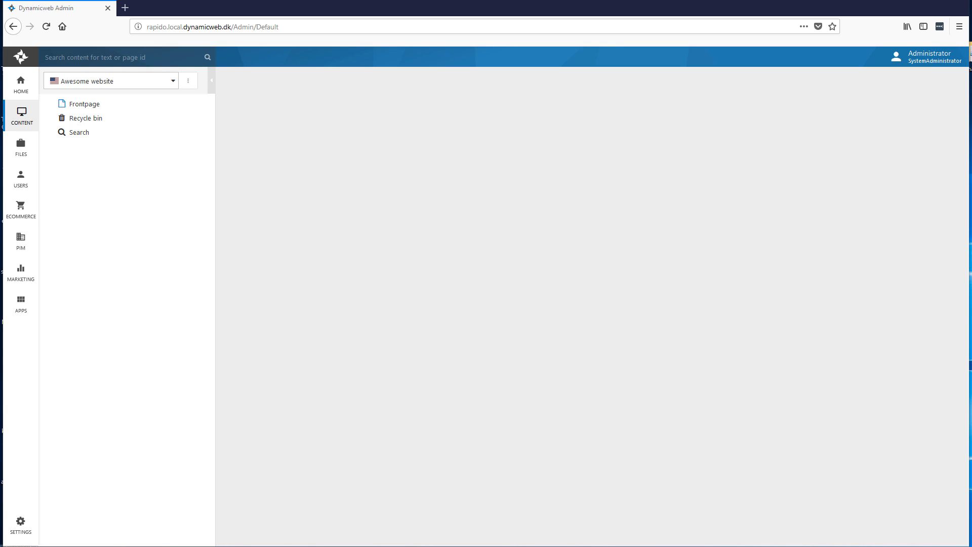
Start a new shop in the ecommerce product catalog settings and name it Retro
left_click(21, 523)
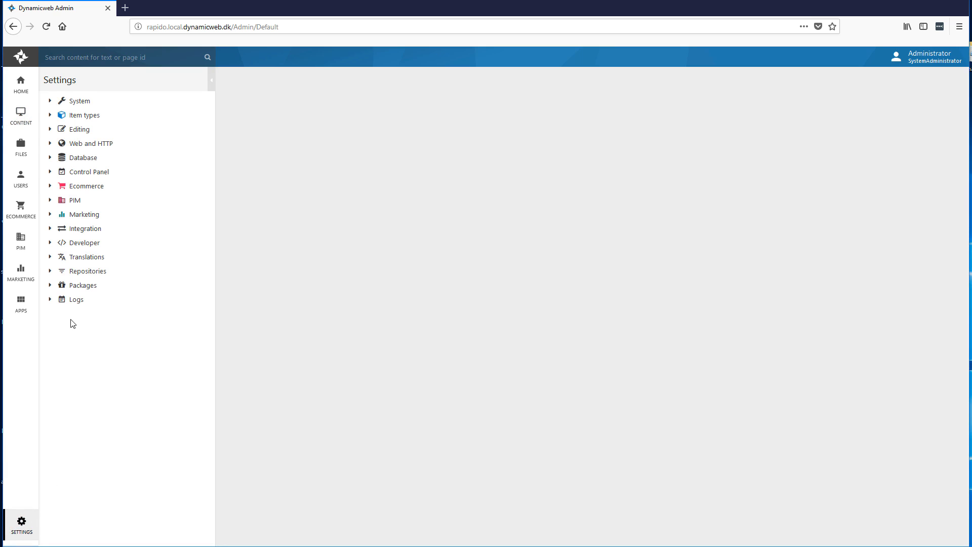
left_click(49, 186)
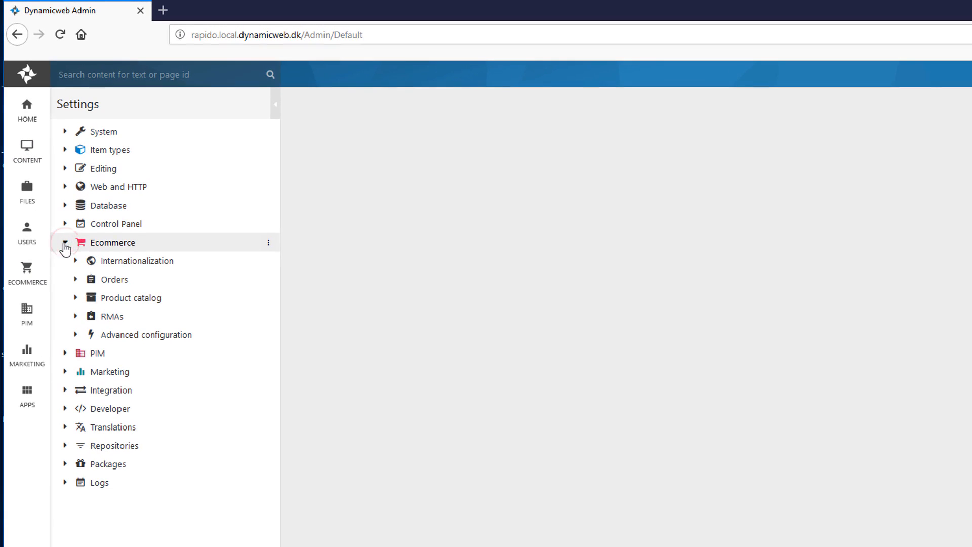
left_click(75, 298)
left_click(127, 321)
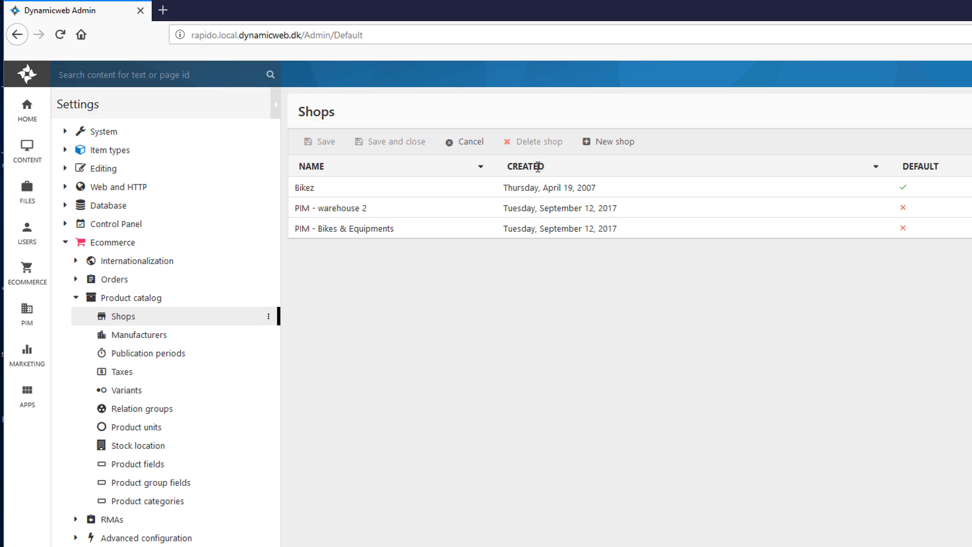
left_click(615, 143)
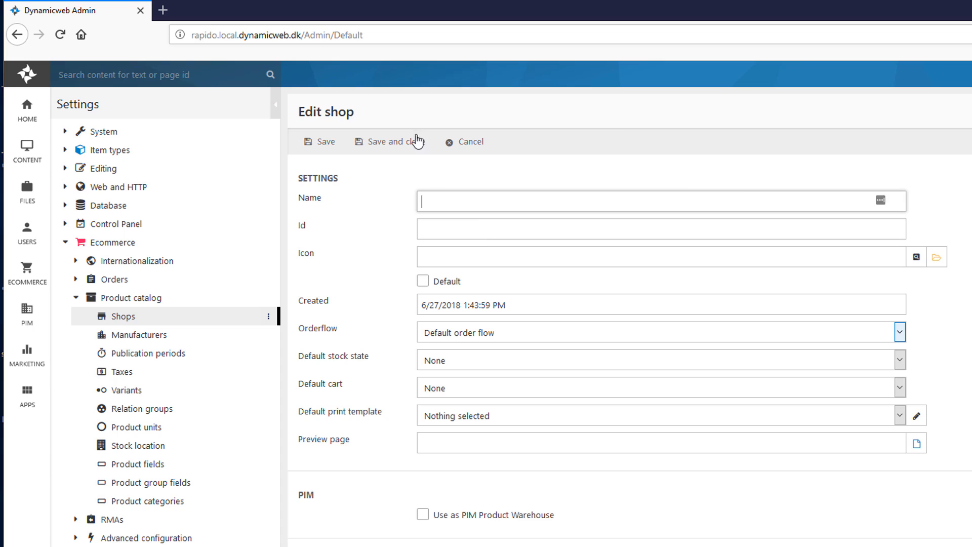
type("Retro")
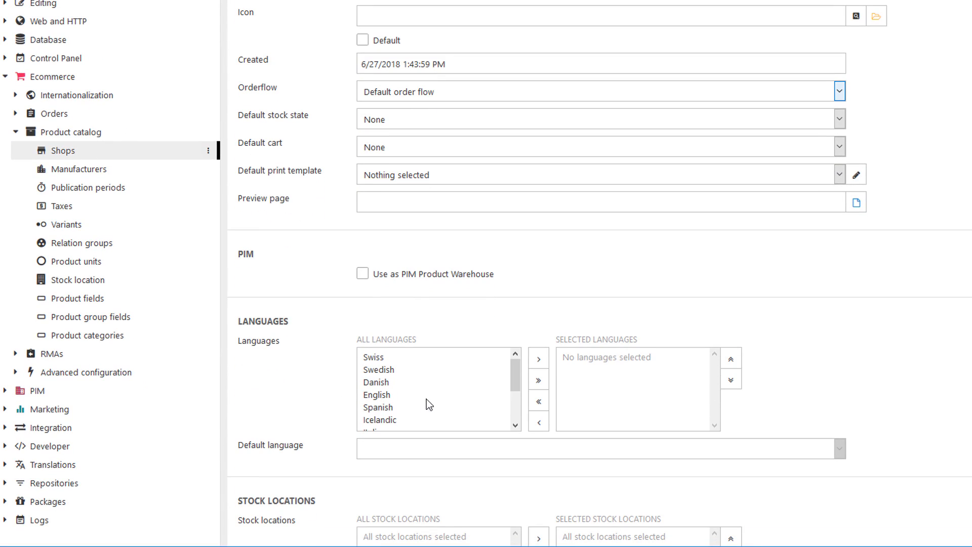
Add English to the new shop's selected languages, save the shop and close its form
left_click(378, 395)
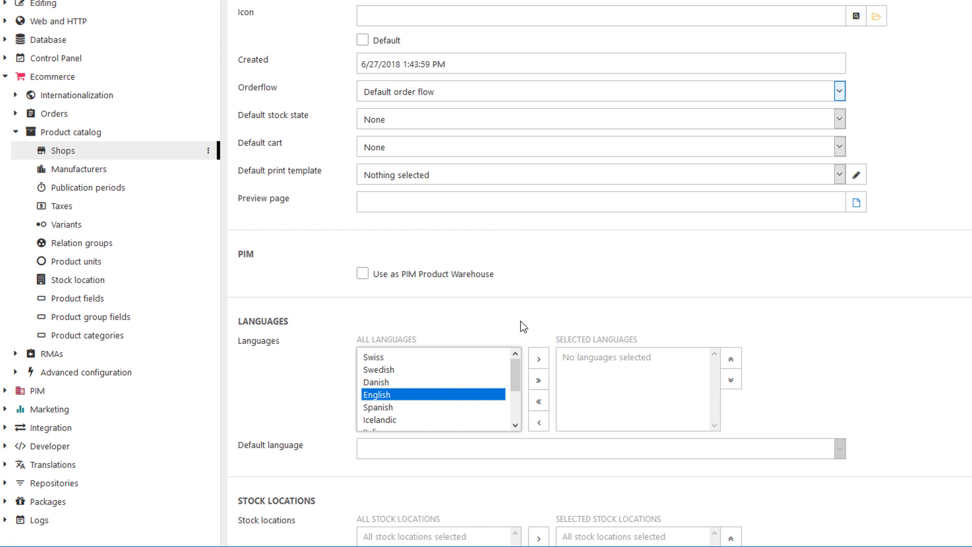
left_click(538, 358)
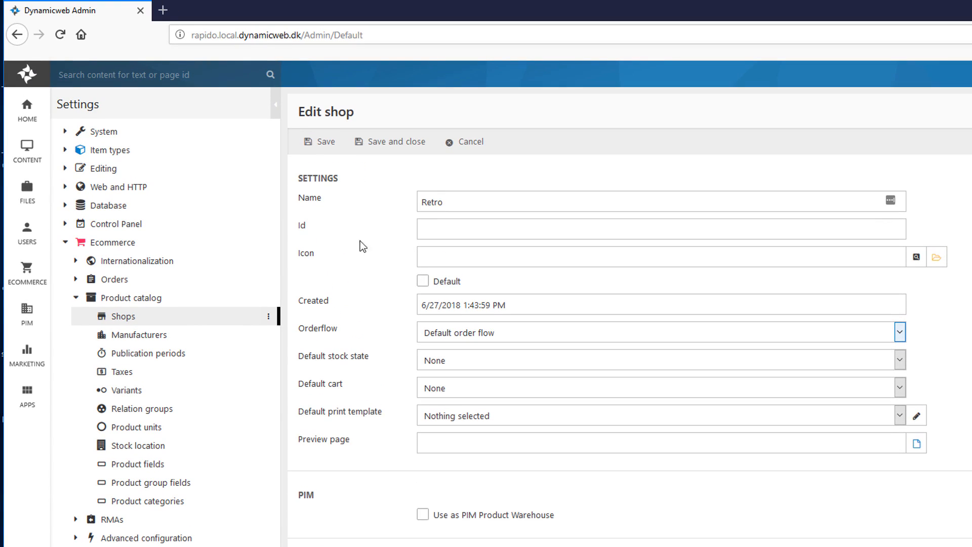
left_click(391, 145)
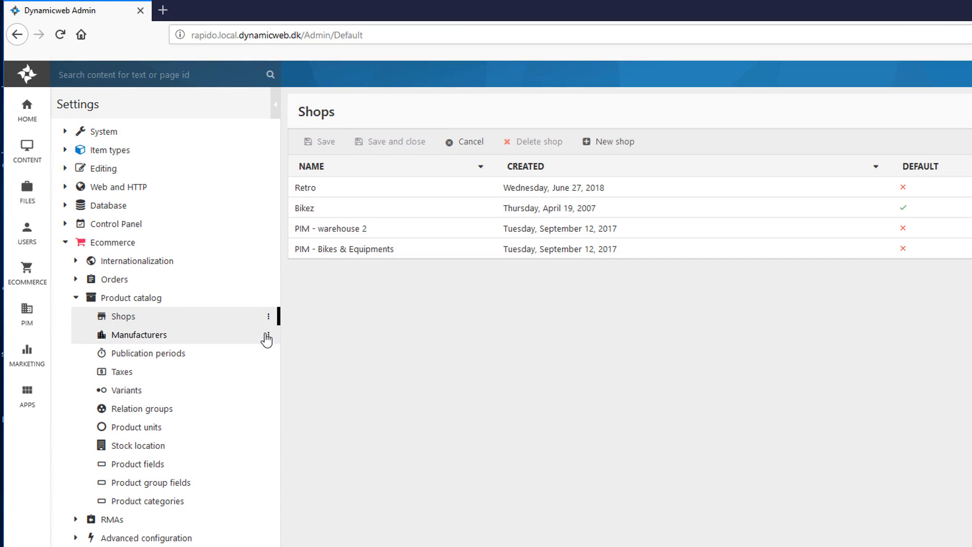
Create a product group named Electronics under the Retro shop in the ecommerce product catalog and save it
left_click(34, 282)
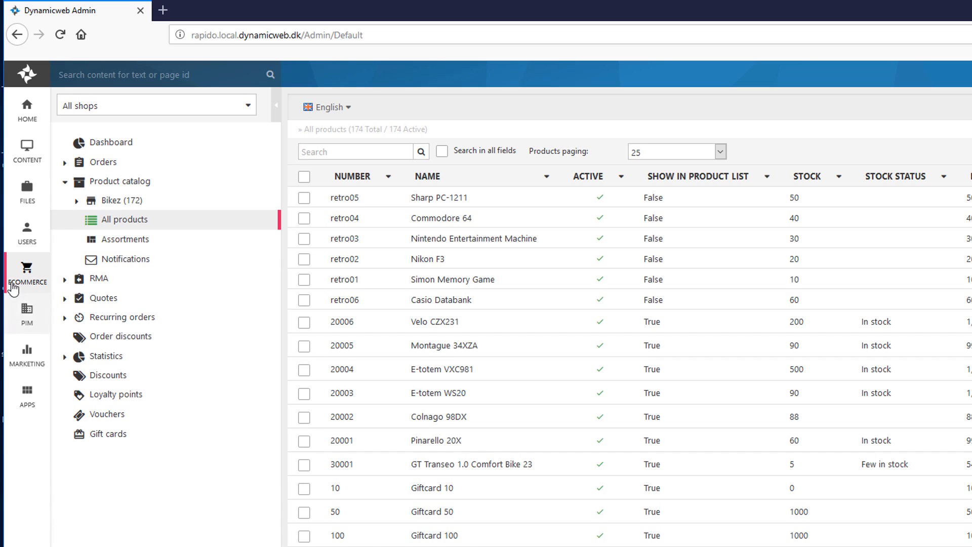
left_click(27, 273)
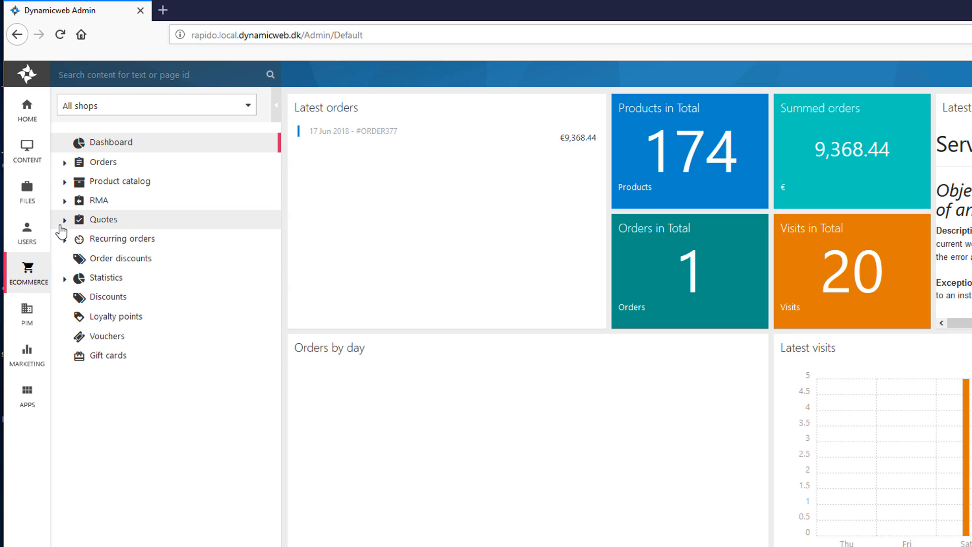
left_click(65, 181)
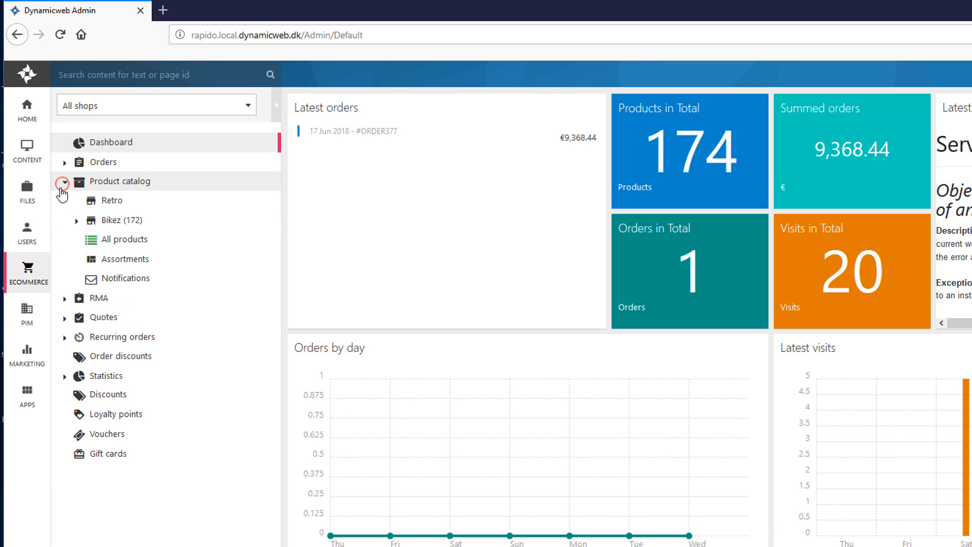
left_click(117, 202)
right_click(118, 205)
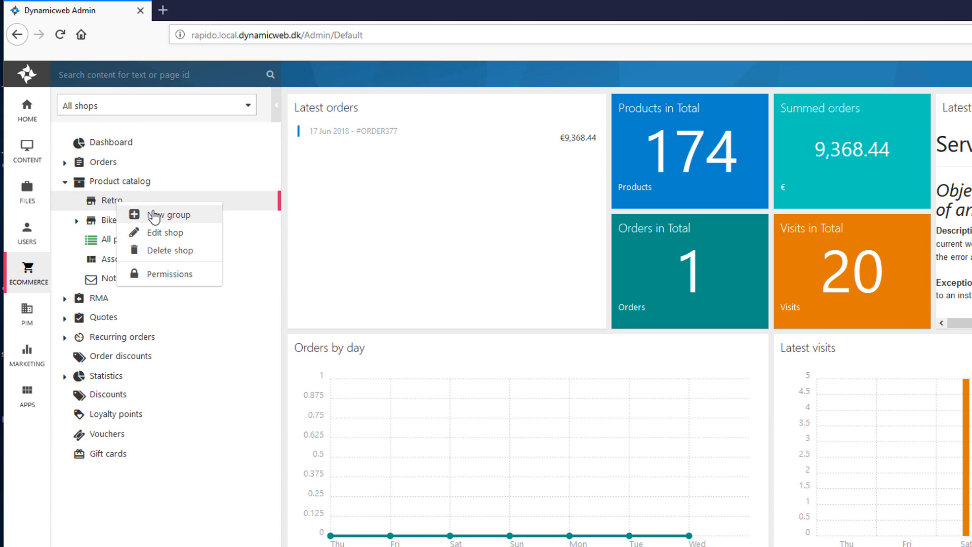
left_click(157, 215)
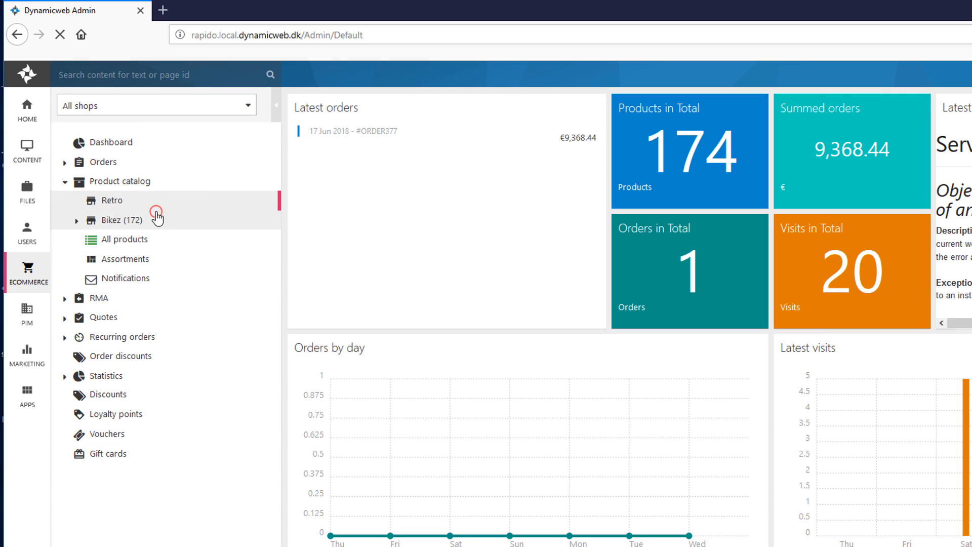
left_click(458, 261)
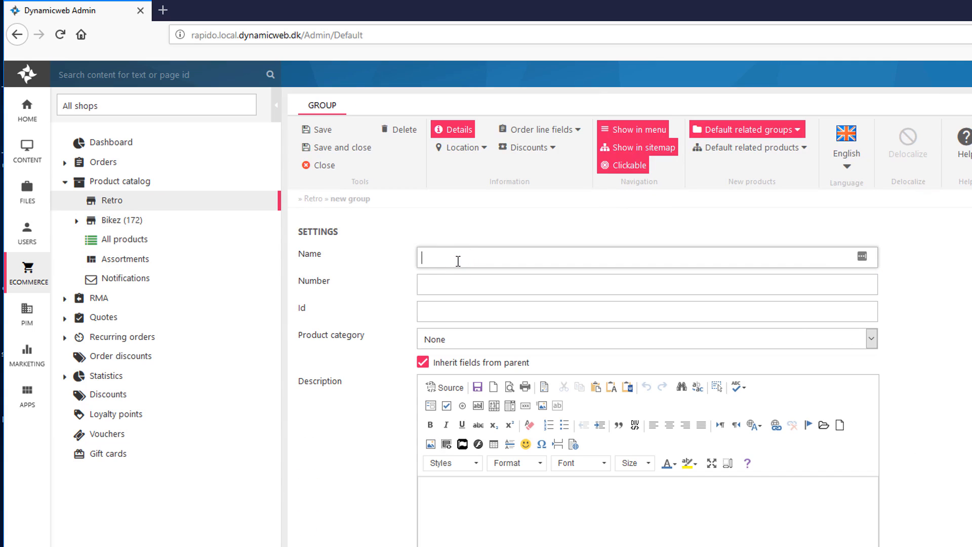
type("electro")
key("ctrl+a")
key("BackSpace")
type("Electronics")
left_click(345, 150)
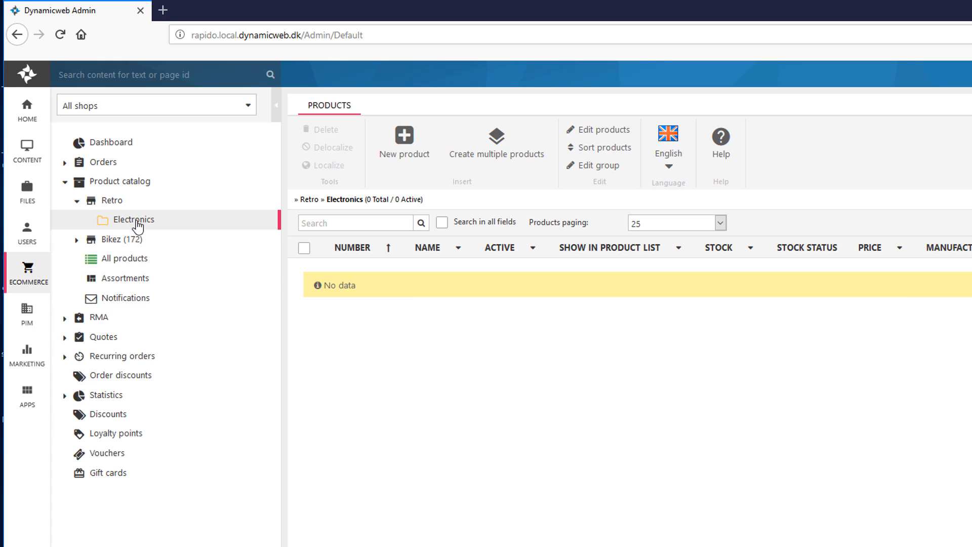
Start a new product named Simon Memory Game with number retro01, a price of 10 and a stock level of 10
left_click(414, 154)
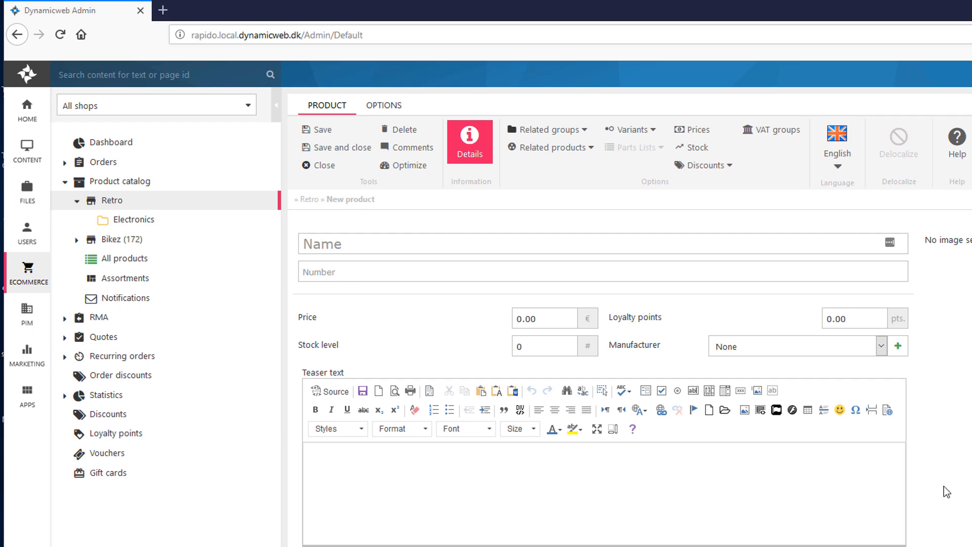
left_click(404, 241)
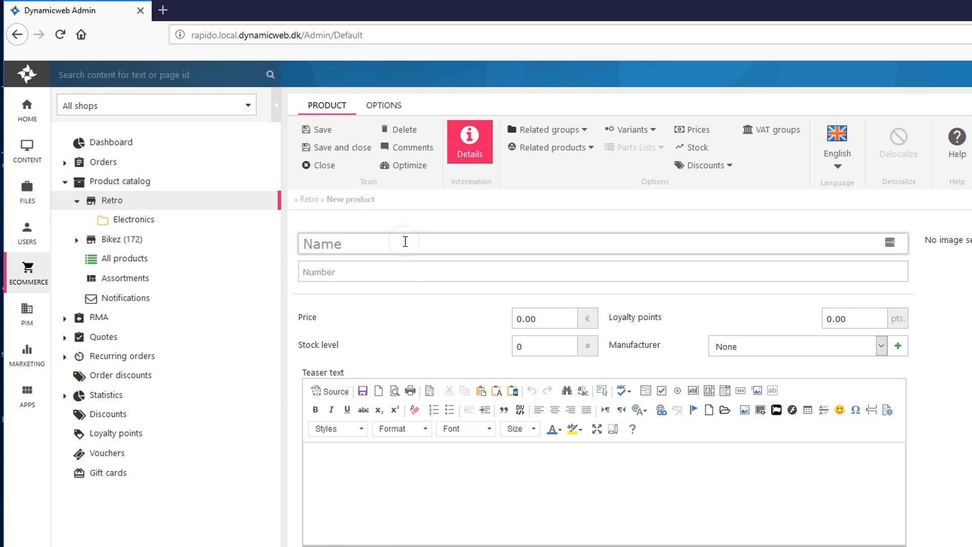
type("Simon Memory Game")
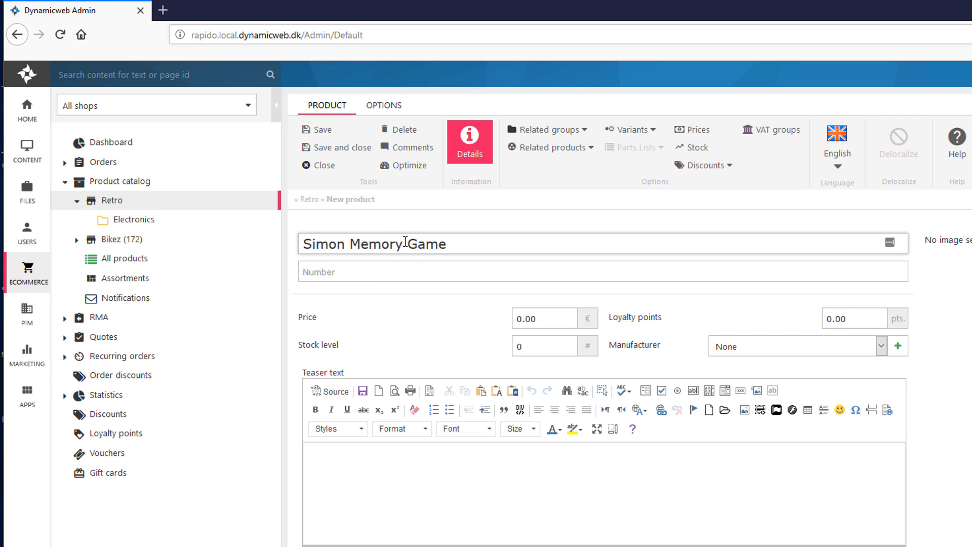
key("Tab")
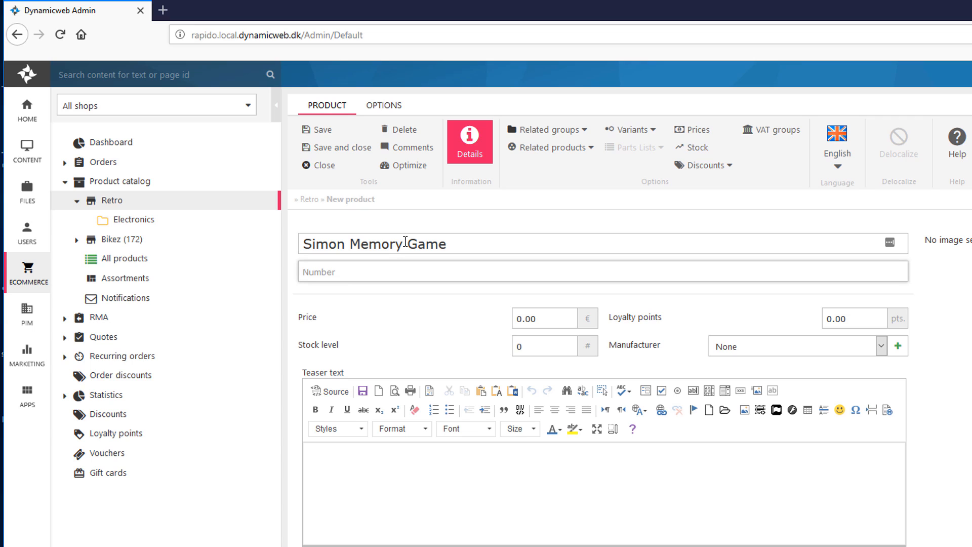
type("retro01")
key("Tab")
type("10")
key("Tab")
type("10")
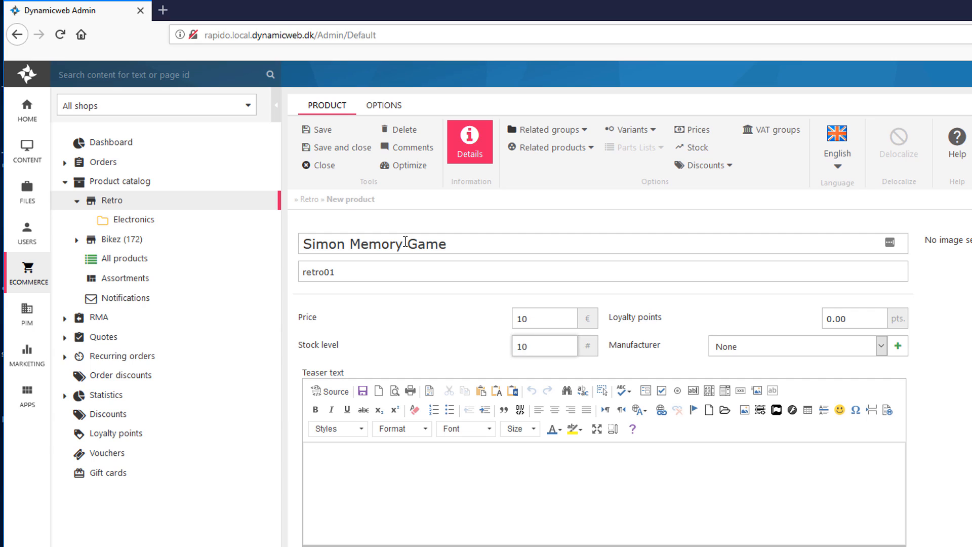
Paste the two-paragraph teaser text beginning "Follow the pattern of lights and sounds" into the product, then save and close it
key("alt+Tab")
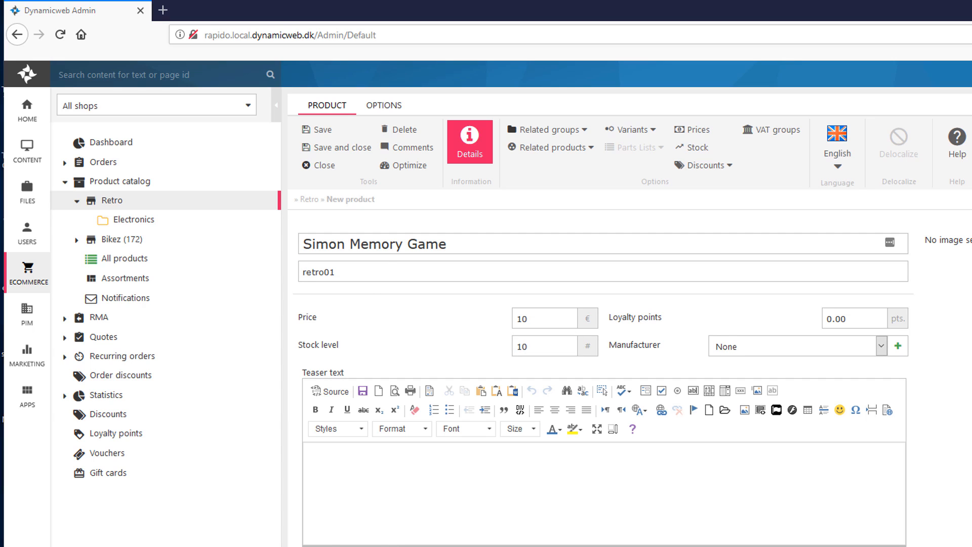
key("alt+Tab")
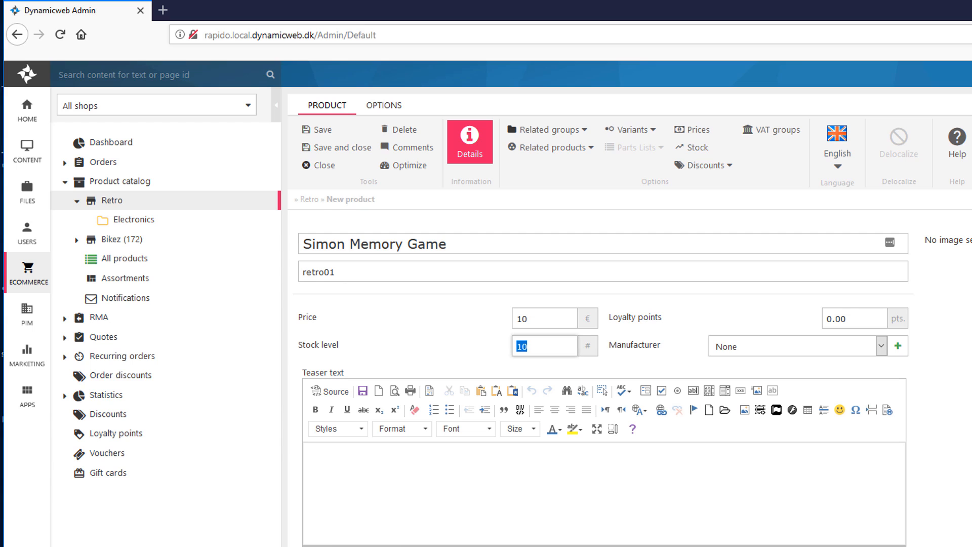
left_click(790, 478)
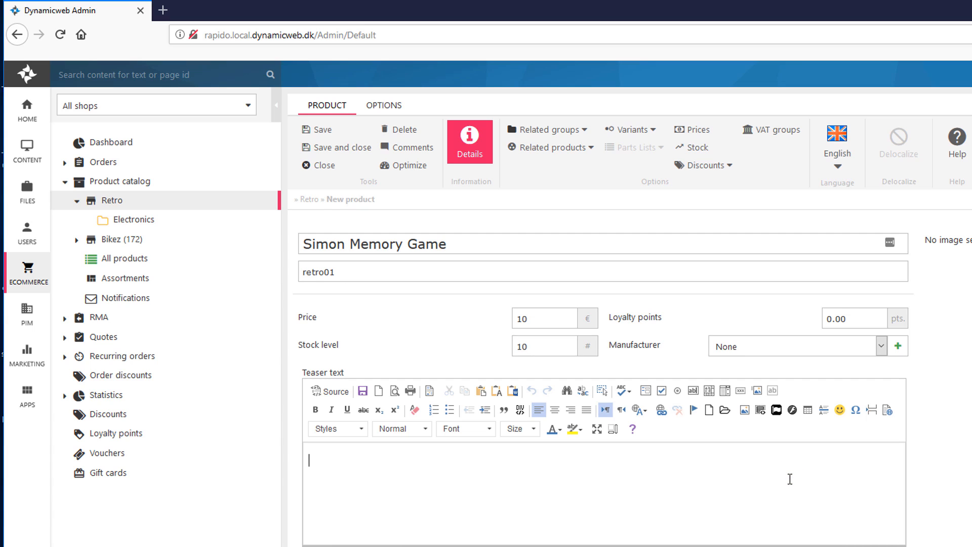
type("Follow the pattern of lights and sounds and repeat the same combination to move on to the next round. It starts off easy but it won’t be long before you’re questioning your memory and struggling to remember the pattern. Rack up high scores, improve your memory and enjoy this classic game as well as all our other great memory games online.")
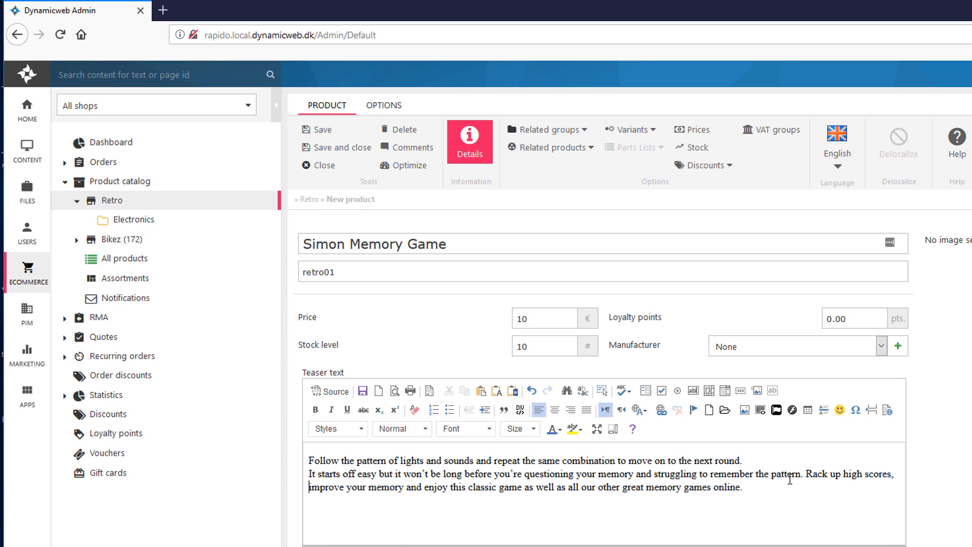
key("Return")
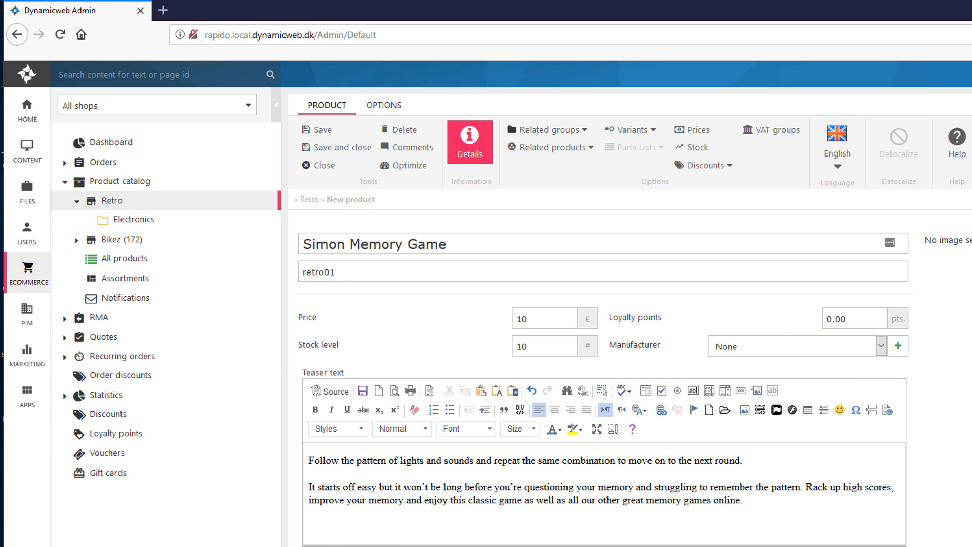
left_click(325, 149)
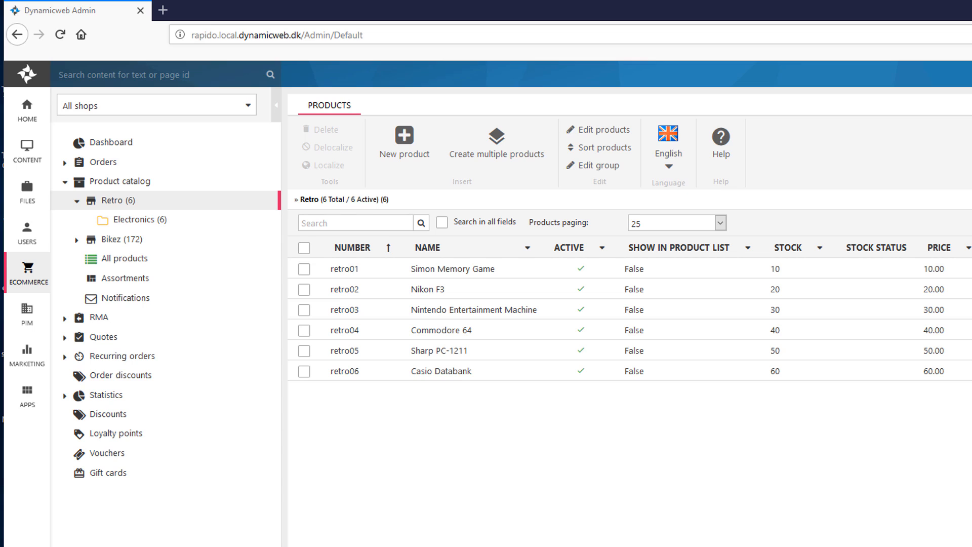
Create a blank published page named Products on Awesome website
left_click(34, 159)
left_click(247, 106)
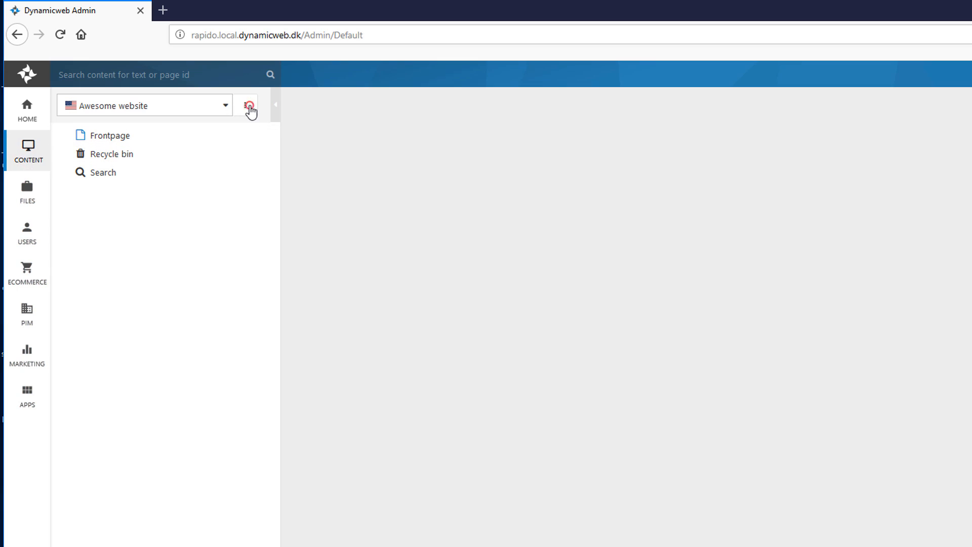
left_click(191, 171)
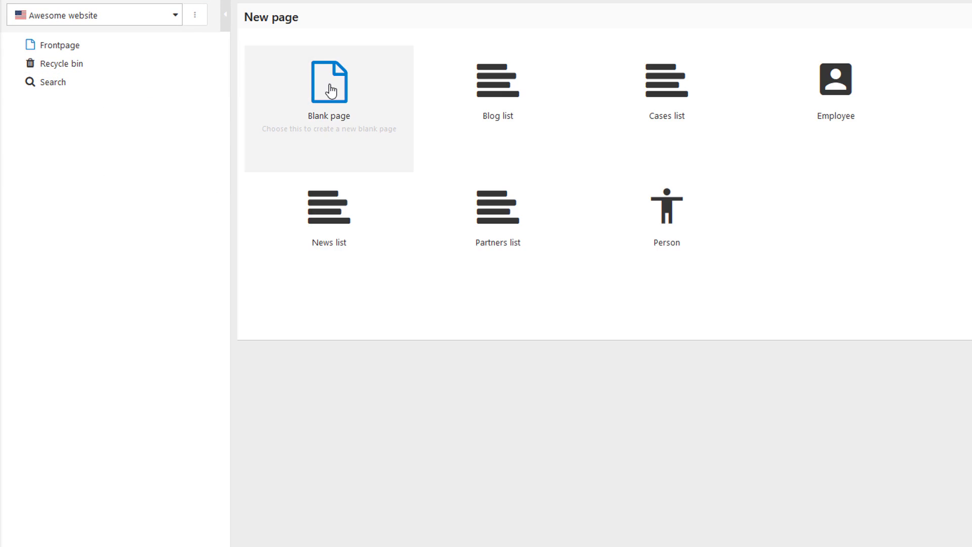
left_click(343, 126)
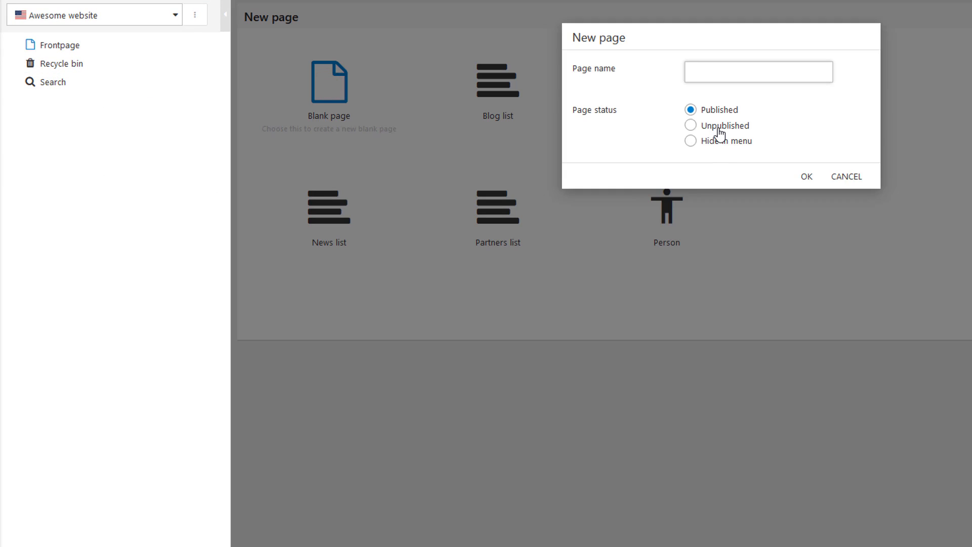
type("Products")
left_click(807, 177)
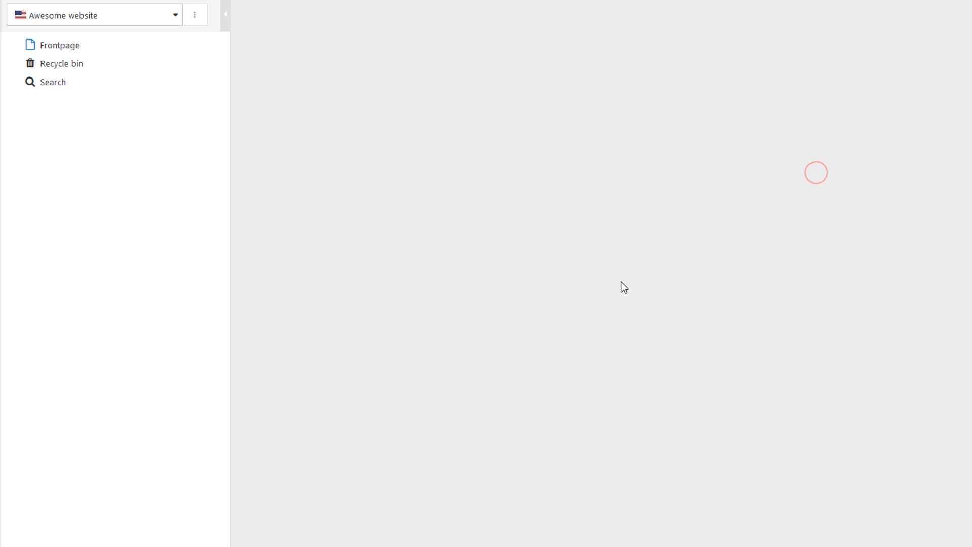
Add a blank paragraph named products to the Content area of the Products page
right_click(323, 164)
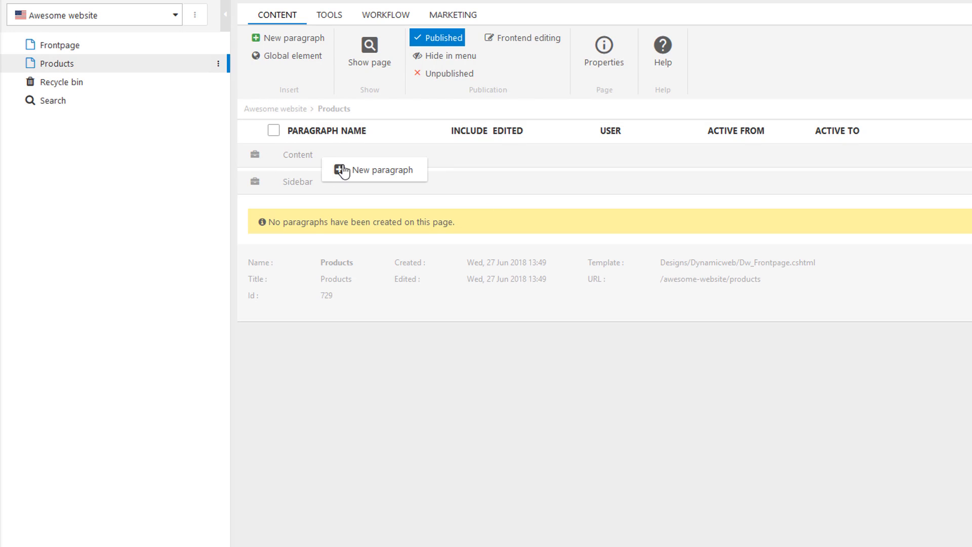
left_click(367, 173)
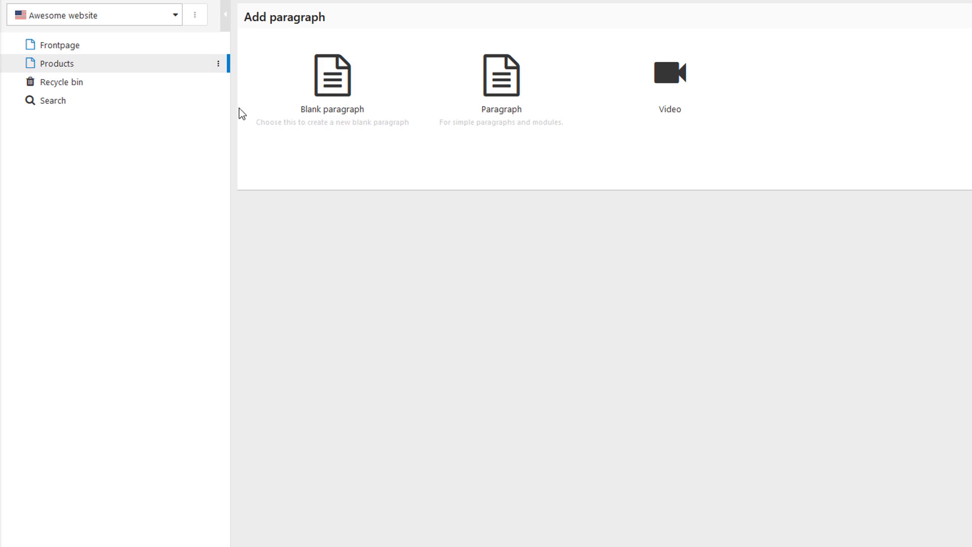
left_click(333, 77)
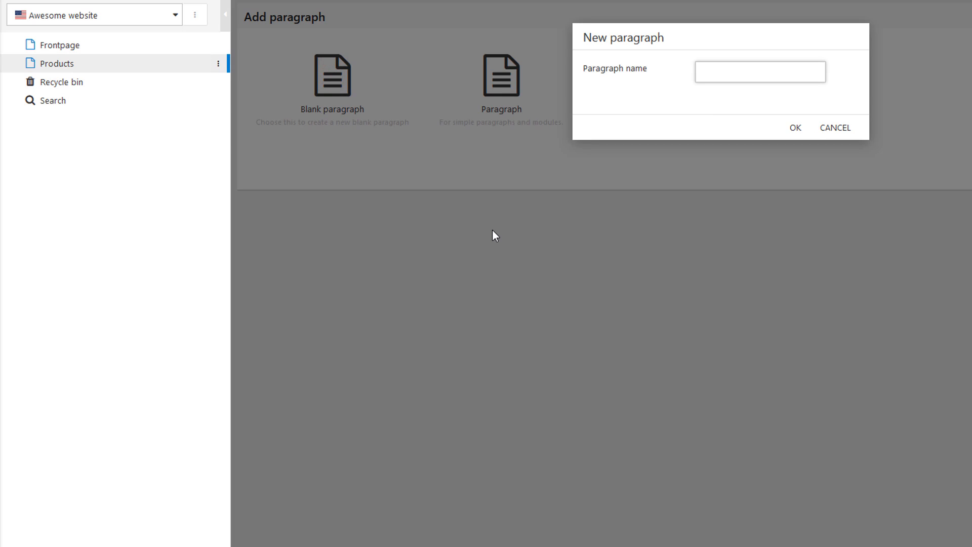
type("products")
left_click(795, 130)
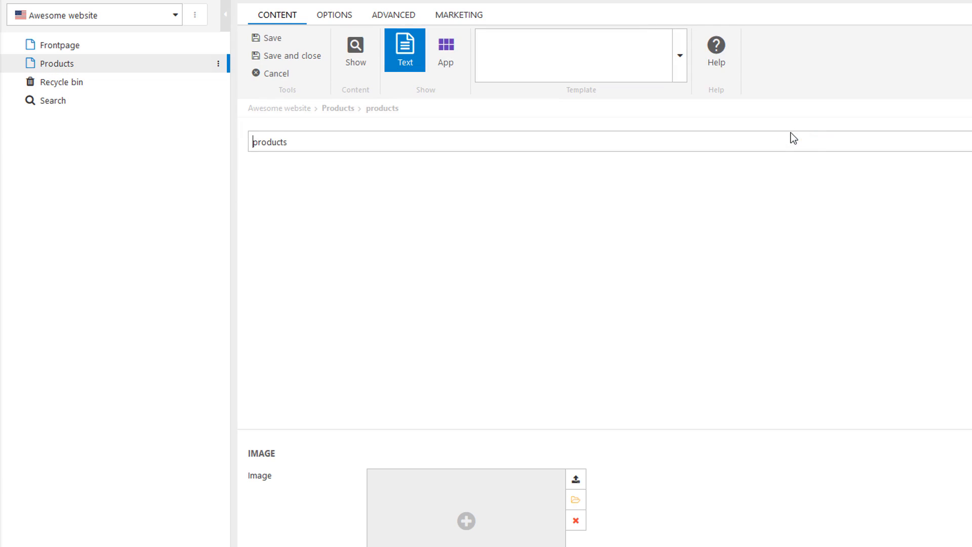
Attach the Product Catalogue app to the products paragraph
left_click(453, 61)
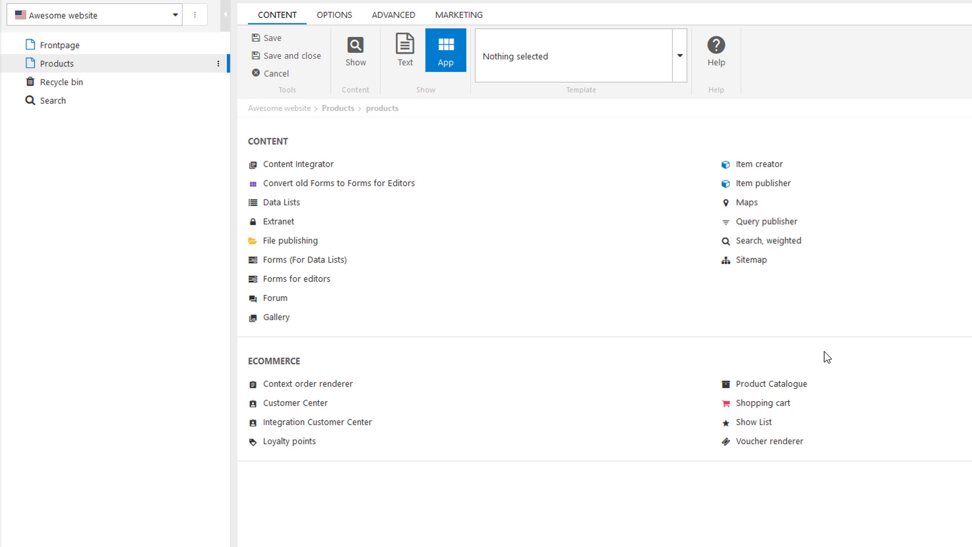
left_click(774, 383)
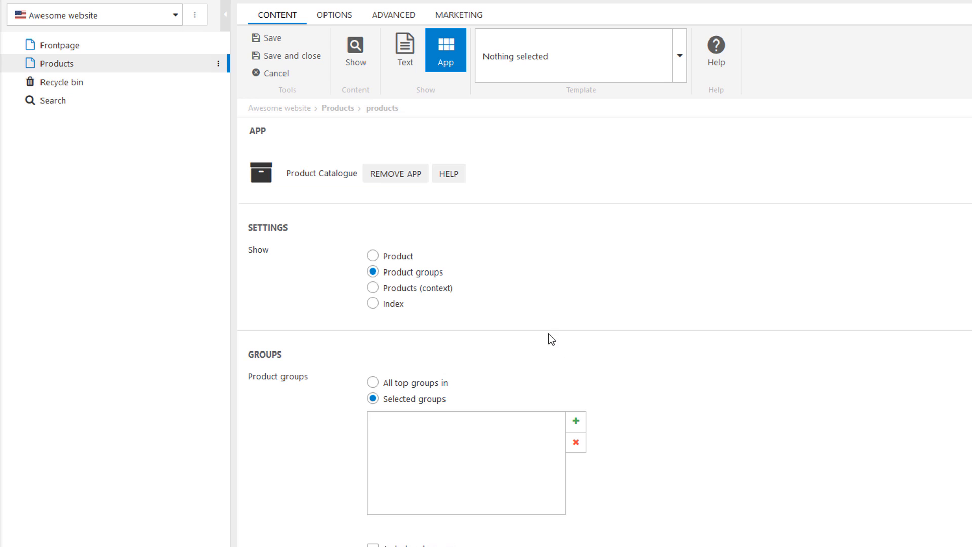
scroll(352, 363, "down", 1)
scroll(352, 363, "down", 1)
left_click(373, 308)
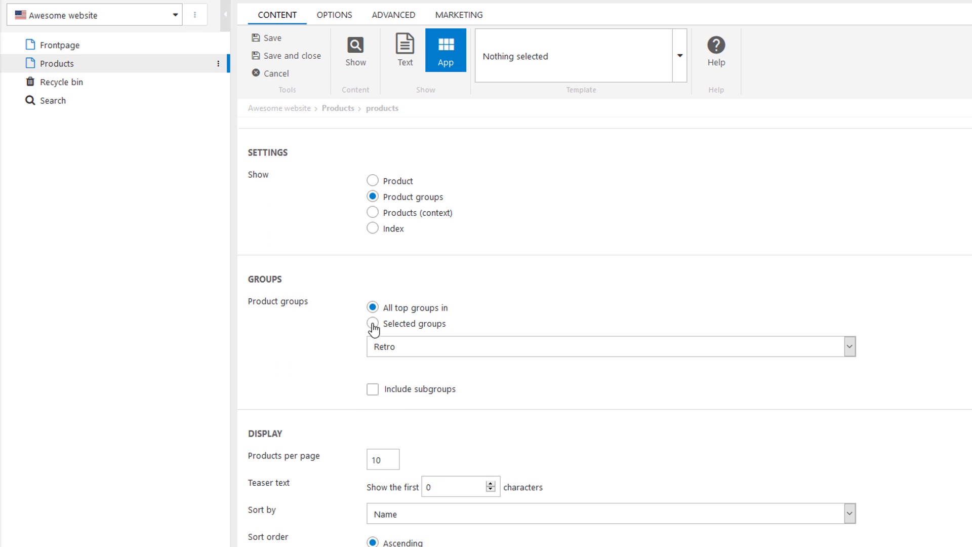
left_click(378, 349)
left_click(401, 354)
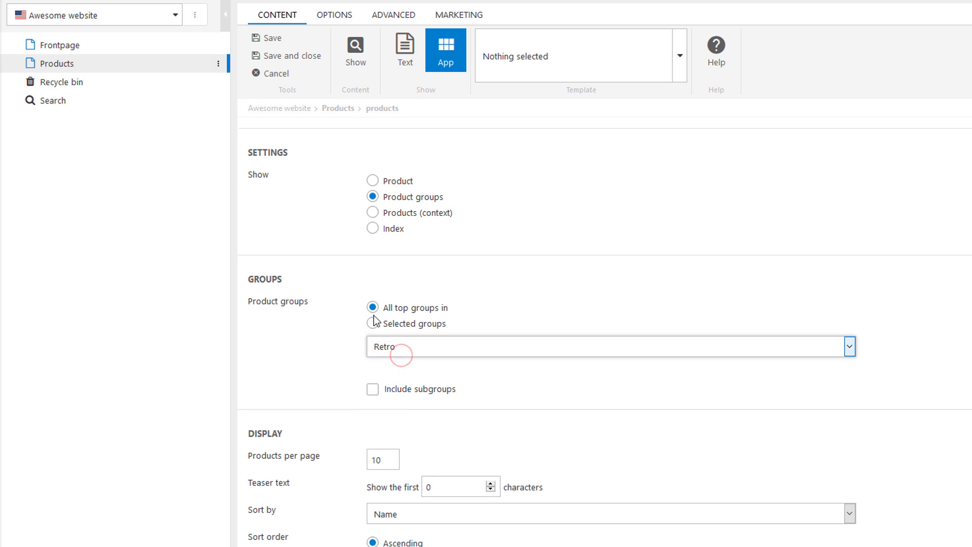
left_click(371, 328)
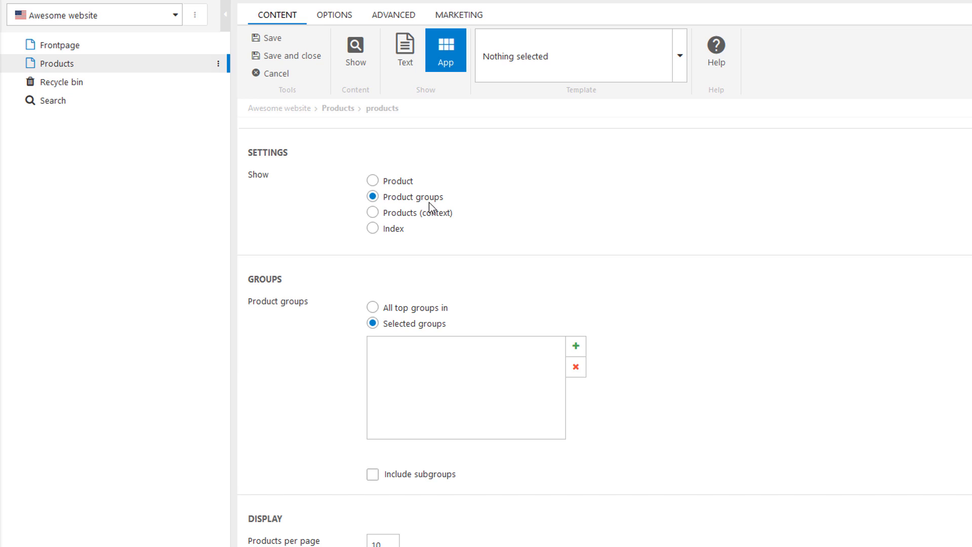
Add the Electronics group of the Retro shop to the catalogue's selected product groups
left_click(576, 349)
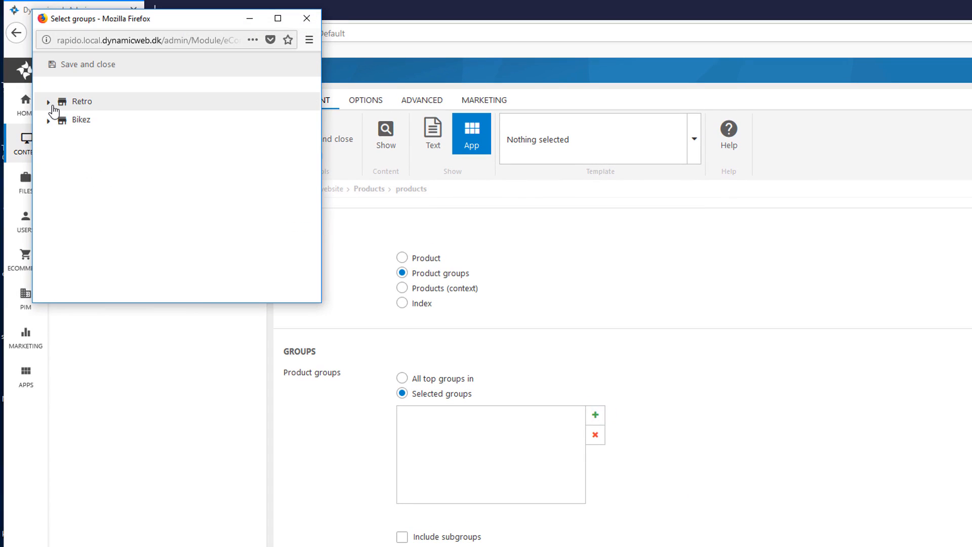
left_click(49, 102)
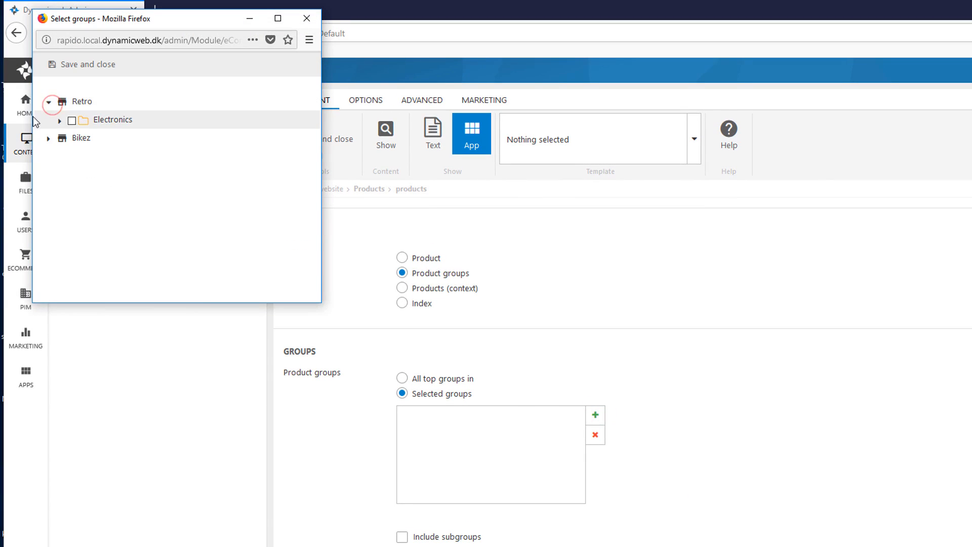
left_click(71, 121)
left_click(81, 65)
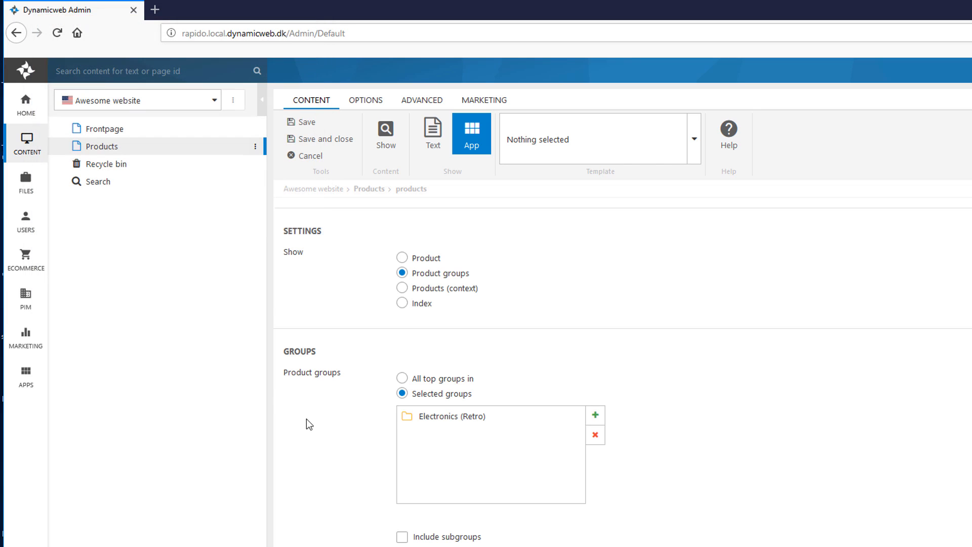
Set the catalogue's List template to eCom/Productlist/List.cshtml and the List feed template to Nothing selected
scroll(320, 492, "down", 4)
scroll(305, 478, "down", 6)
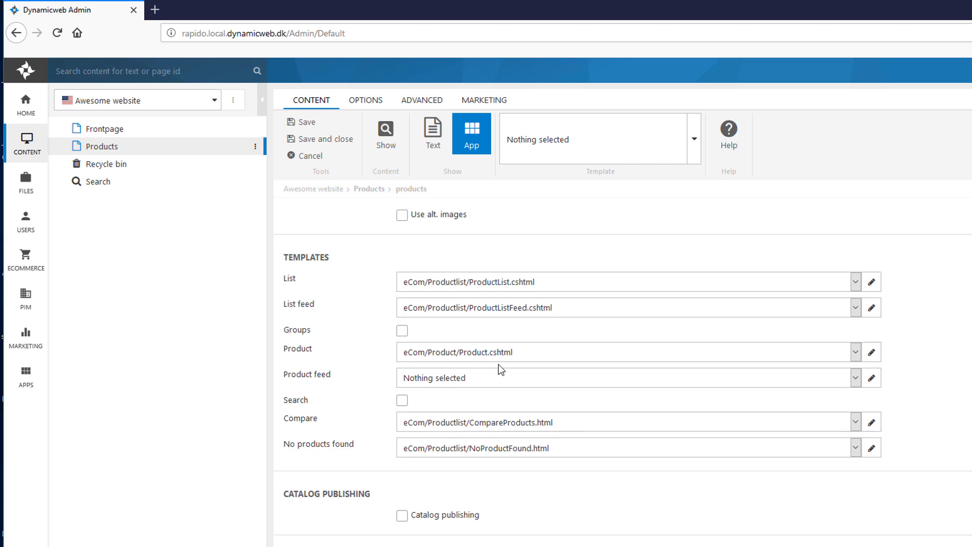
left_click(539, 282)
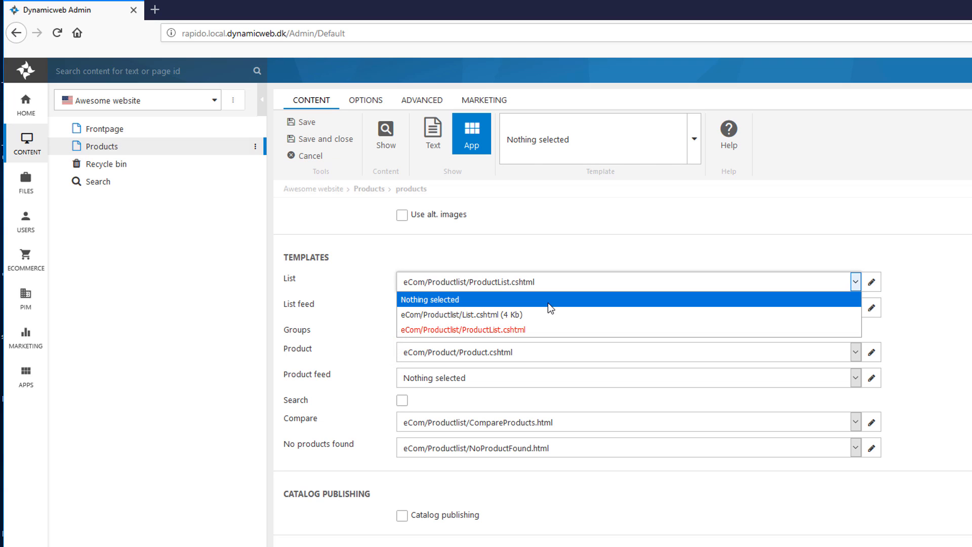
left_click(514, 315)
left_click(515, 308)
left_click(503, 324)
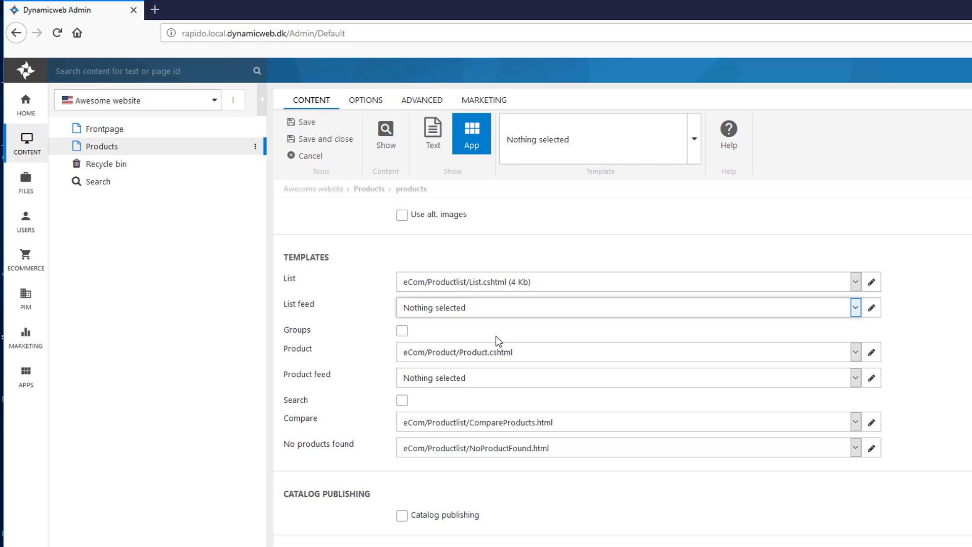
Set the Compare and No products found templates to Nothing selected, and save and close the paragraph
left_click(492, 419)
left_click(481, 440)
left_click(476, 449)
left_click(474, 462)
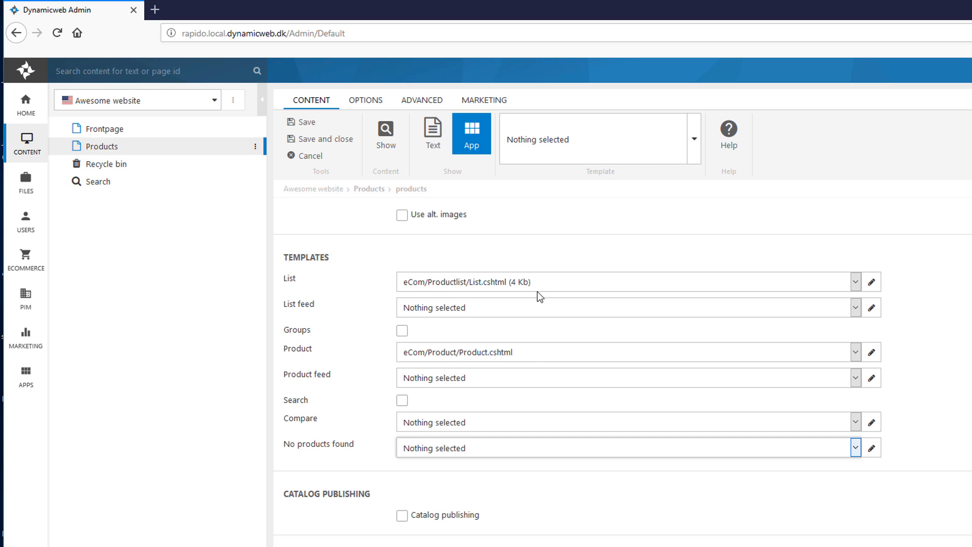
scroll(358, 315, "down", 4)
scroll(324, 342, "up", 9)
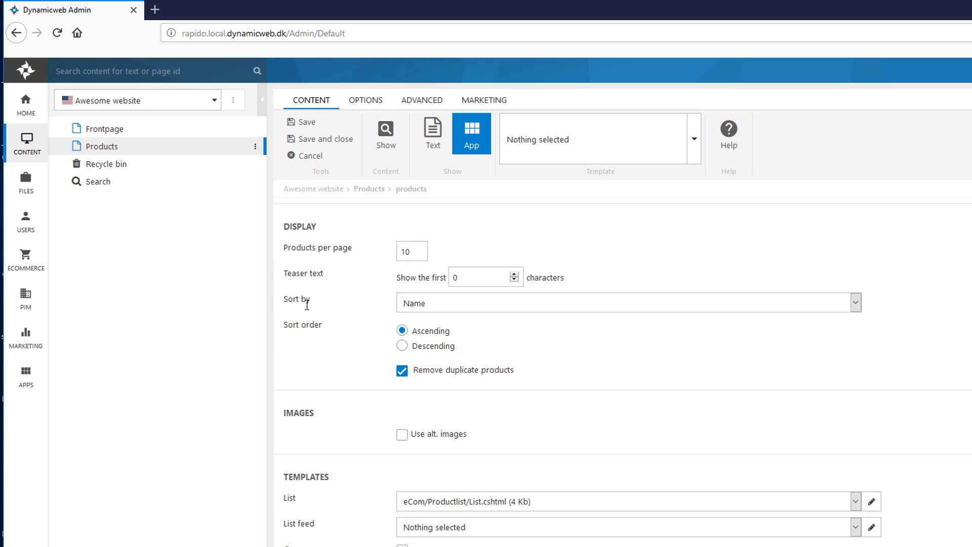
scroll(307, 305, "up", 4)
left_click(336, 138)
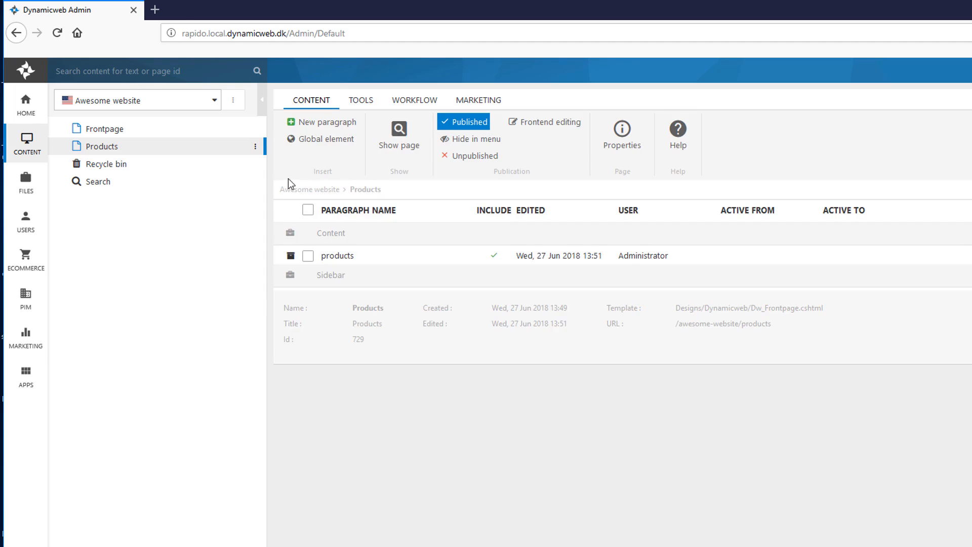
Review the published Products page and the image files in Images/Ecom/Products, and try adding the Casio Databank to the cart
left_click(398, 143)
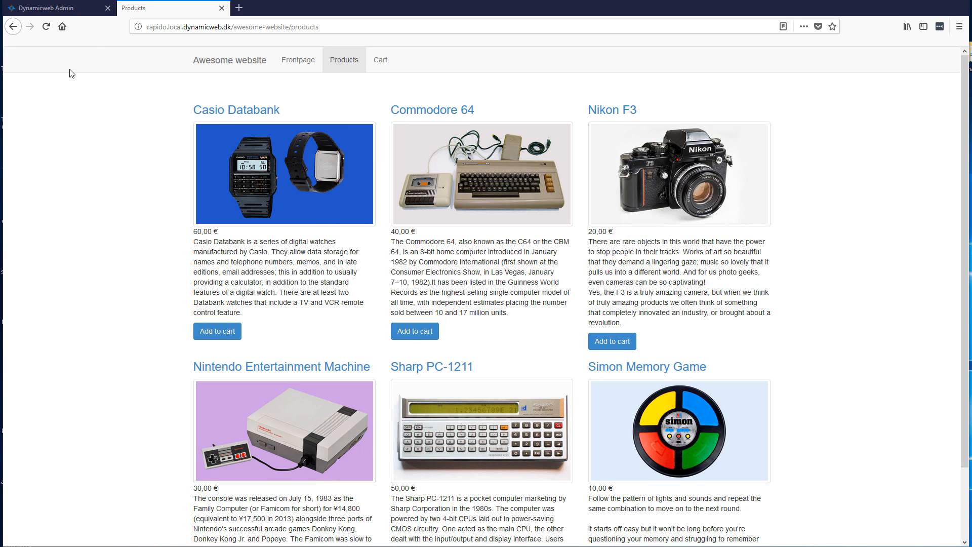
left_click(48, 8)
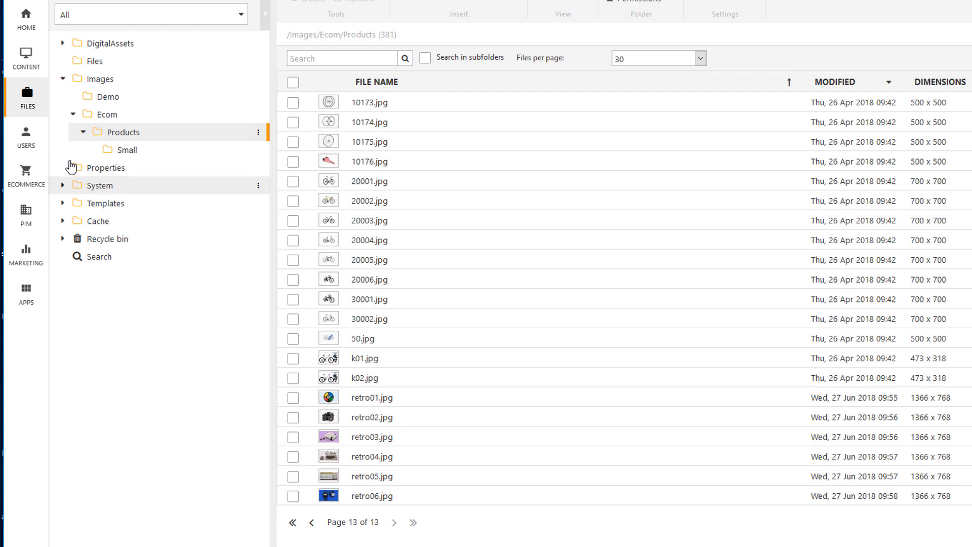
left_click(25, 175)
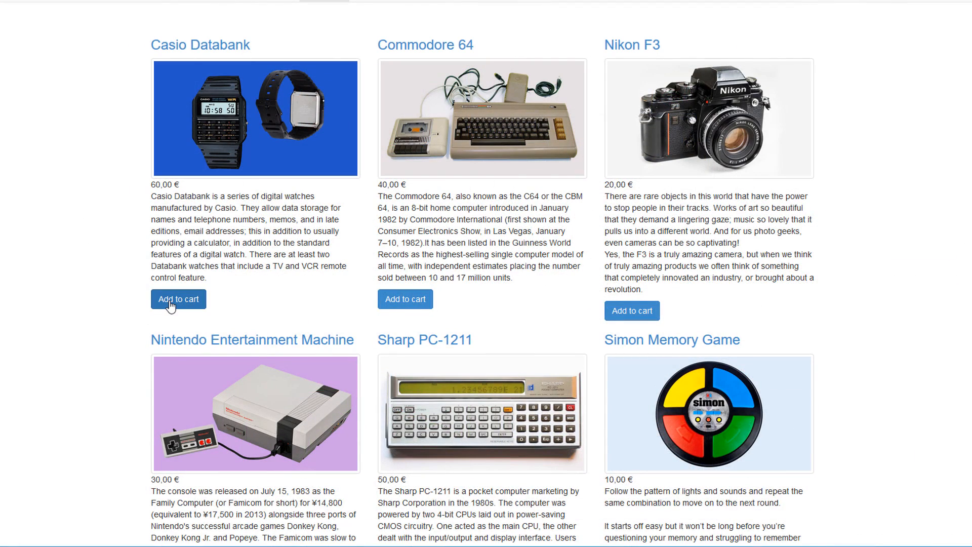
left_click(170, 303)
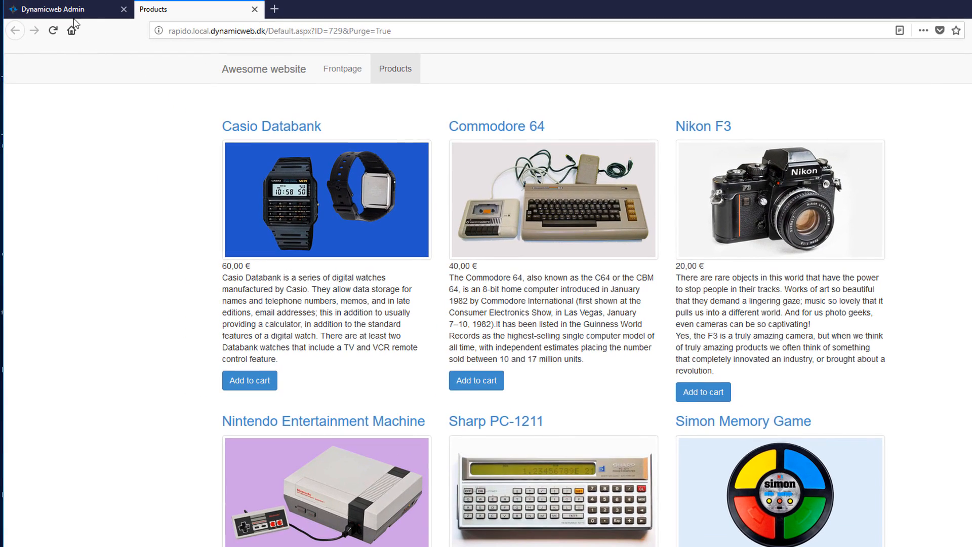
Return to the Dynamicweb administration and create a blank published page named Cart on Awesome website
left_click(64, 9)
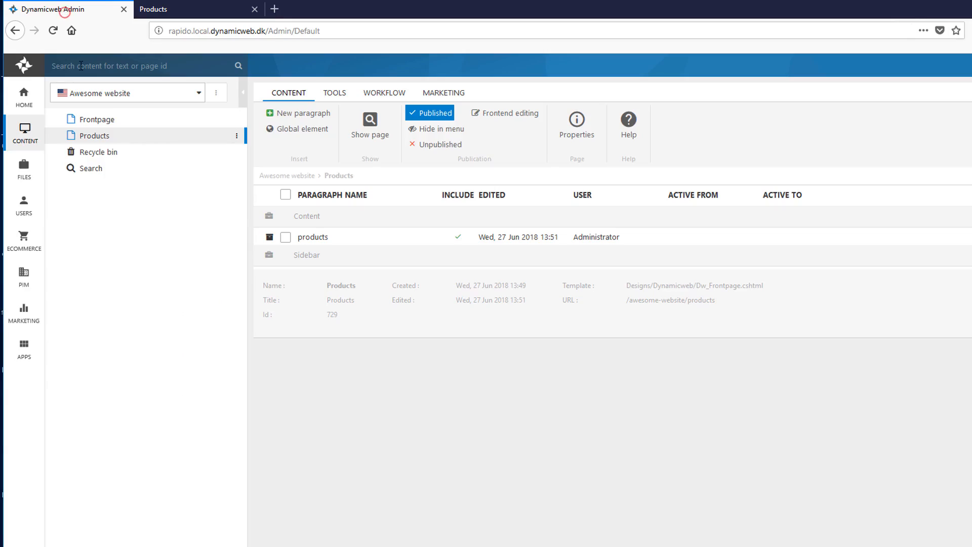
left_click(217, 93)
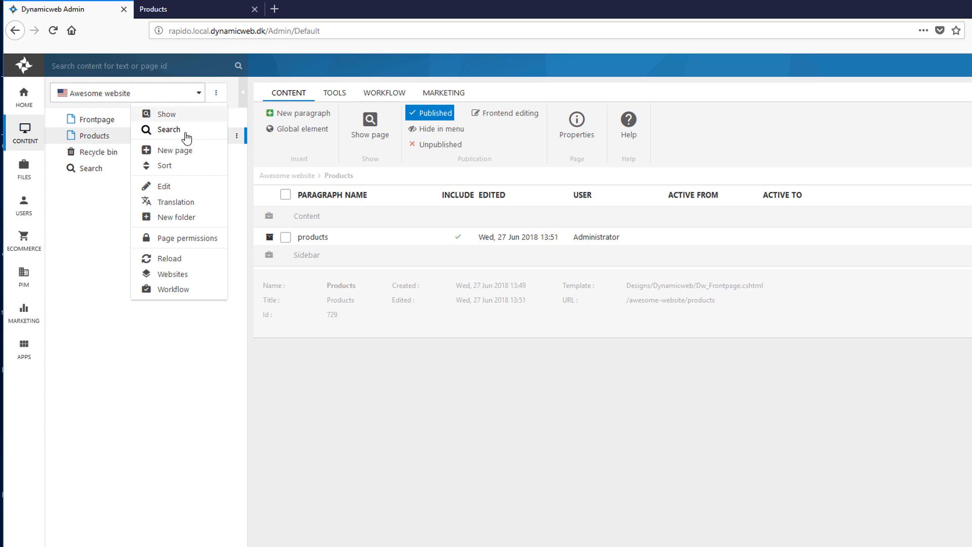
left_click(187, 150)
left_click(313, 158)
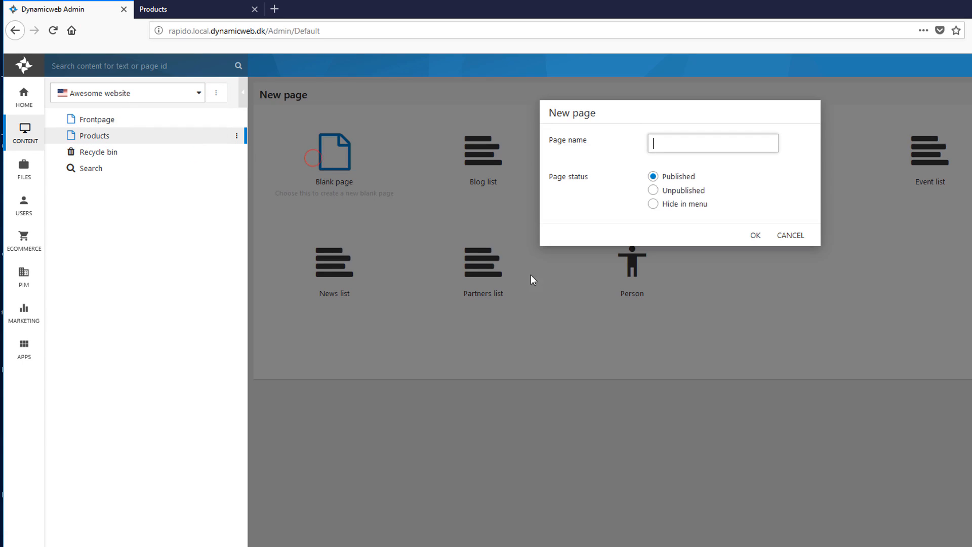
type("Cart")
left_click(756, 235)
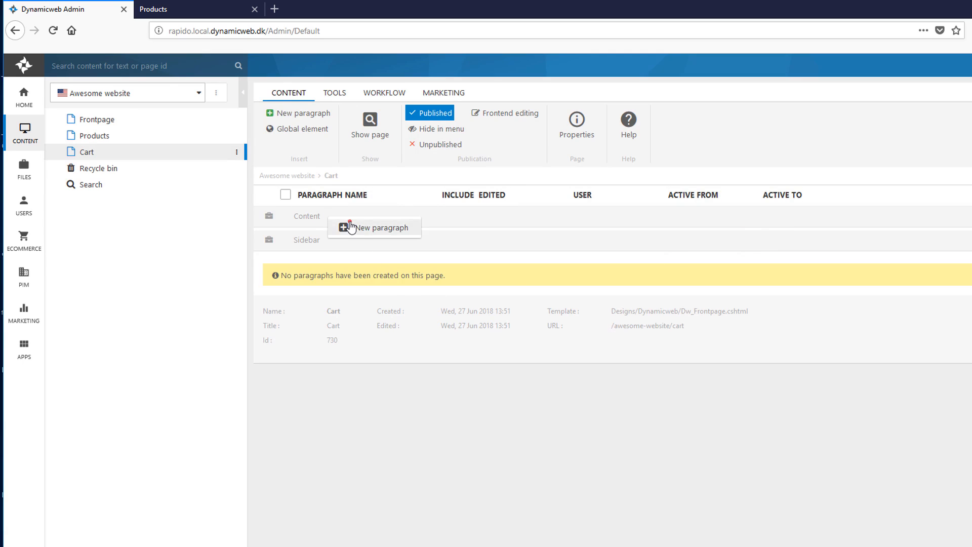
Add a blank paragraph named cart to the Content area of the Cart page and attach the Shopping cart app to it
left_click(349, 223)
left_click(348, 173)
type("cart")
left_click(744, 193)
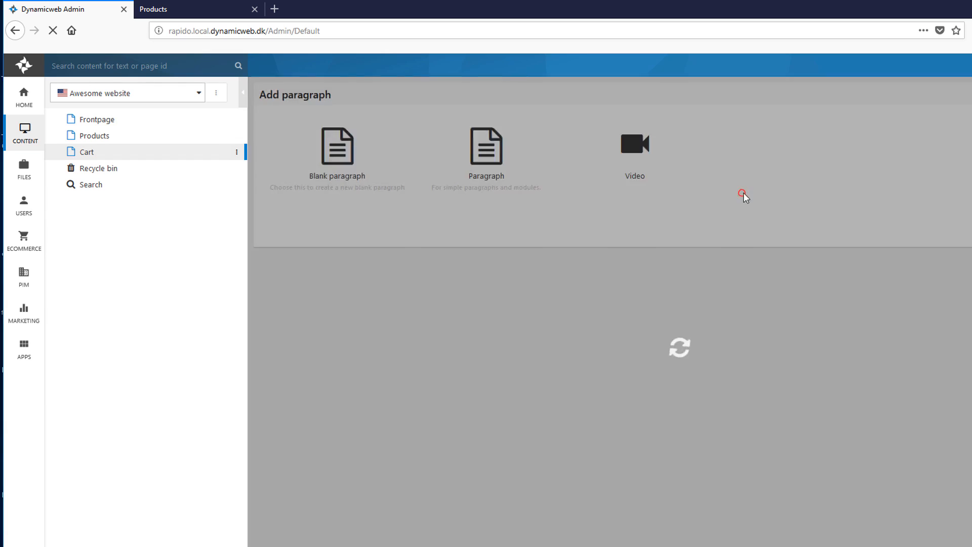
left_click(439, 132)
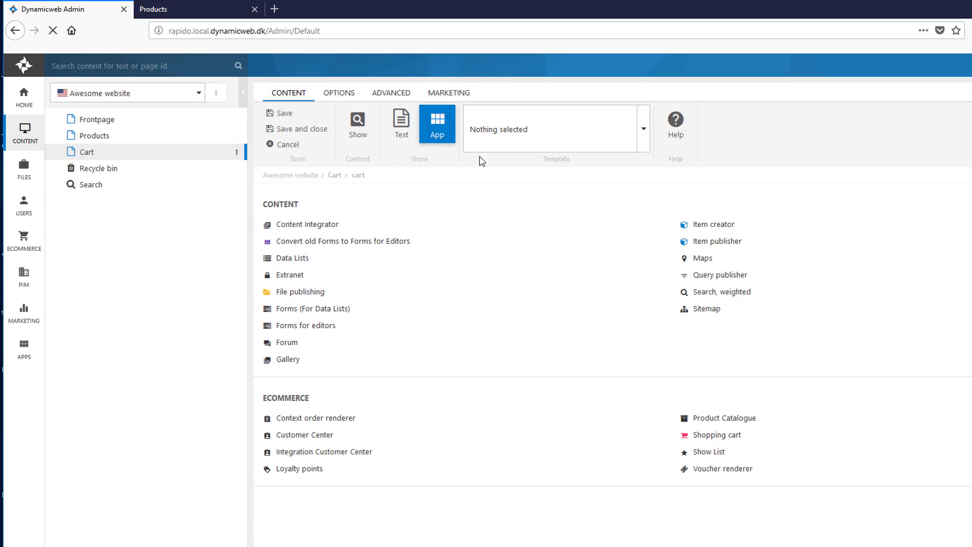
left_click(735, 435)
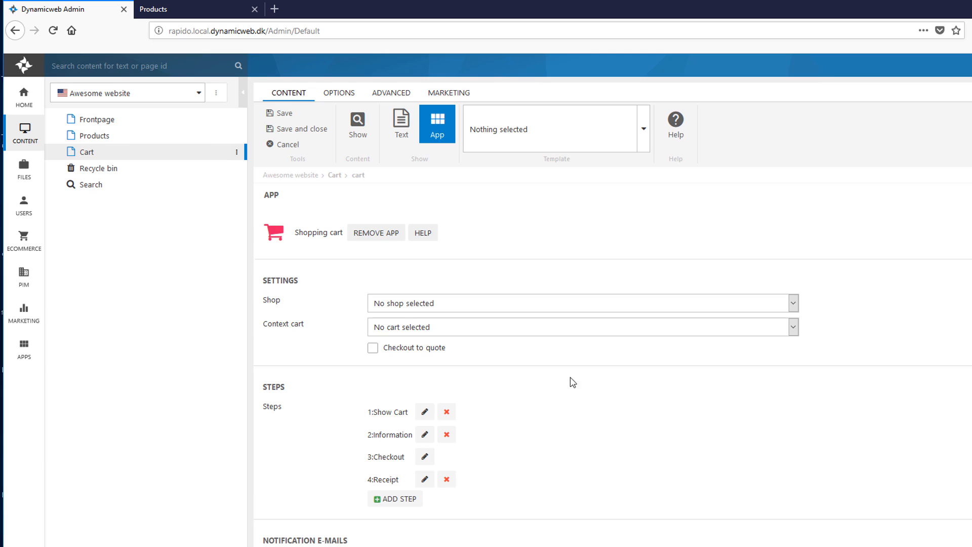
Assign the template eCom7/CartV2/Step/ShowCart.cshtml to the Show Cart step of the shopping cart
scroll(526, 411, "down", 2)
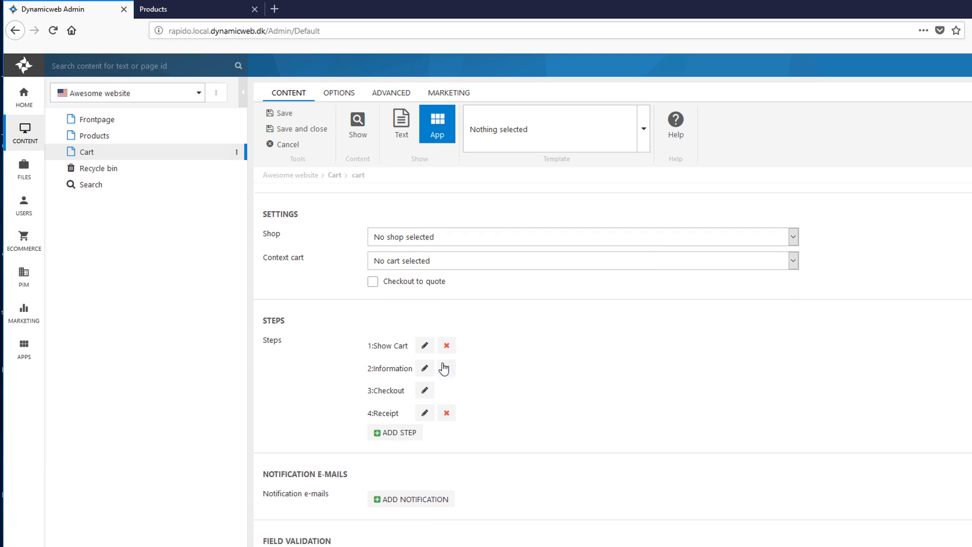
left_click(425, 345)
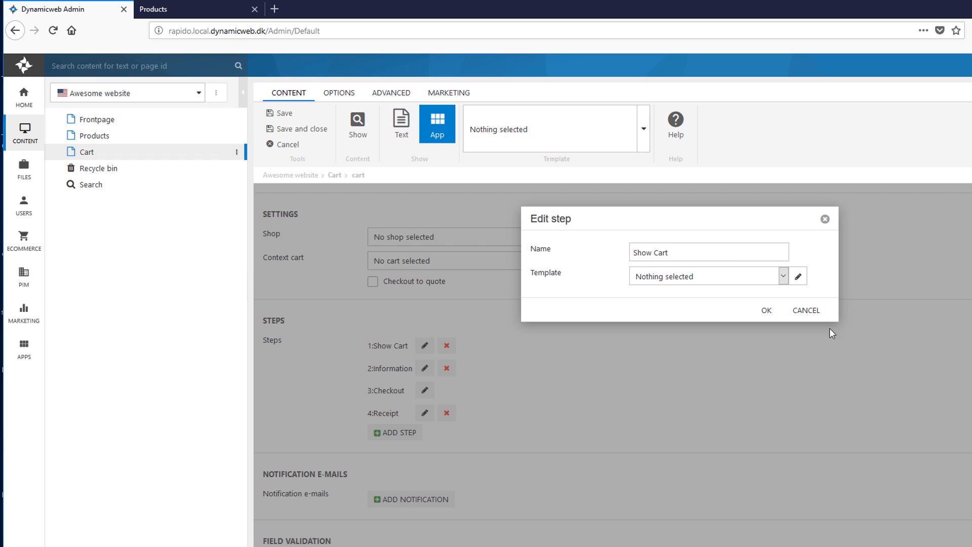
left_click(809, 309)
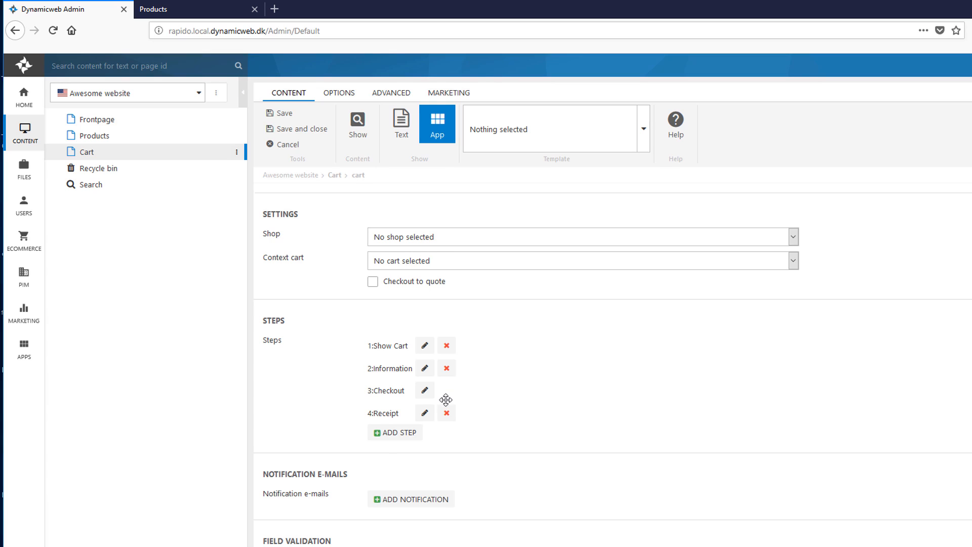
left_click(424, 345)
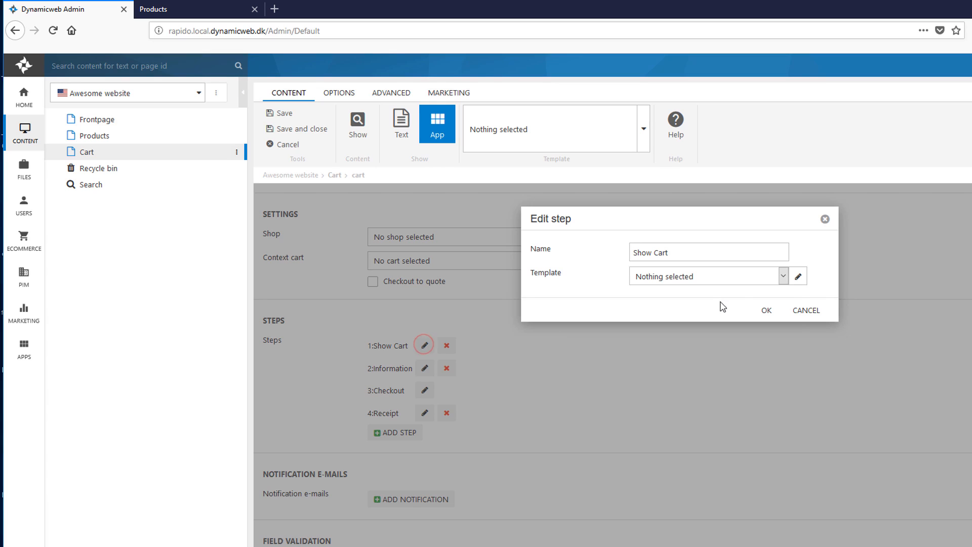
left_click(658, 281)
left_click(702, 335)
left_click(766, 311)
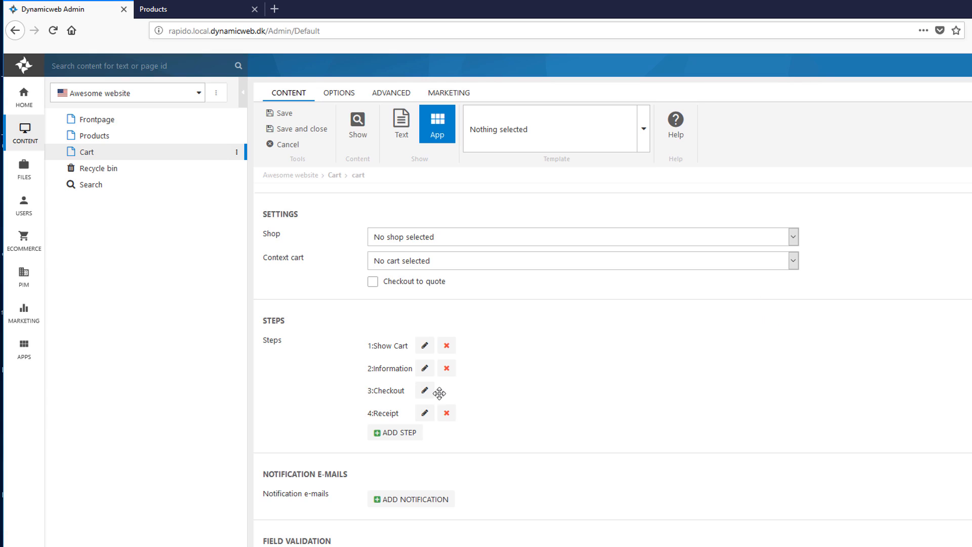
Assign the template eCom7/CartV2/Step/Information.cshtml to the Information step of the shopping cart
left_click(426, 373)
left_click(655, 280)
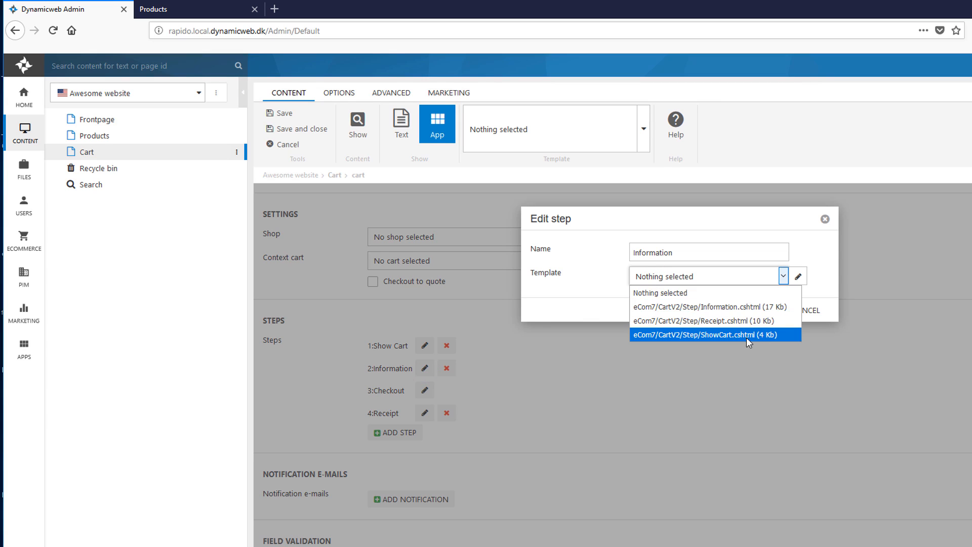
left_click(713, 307)
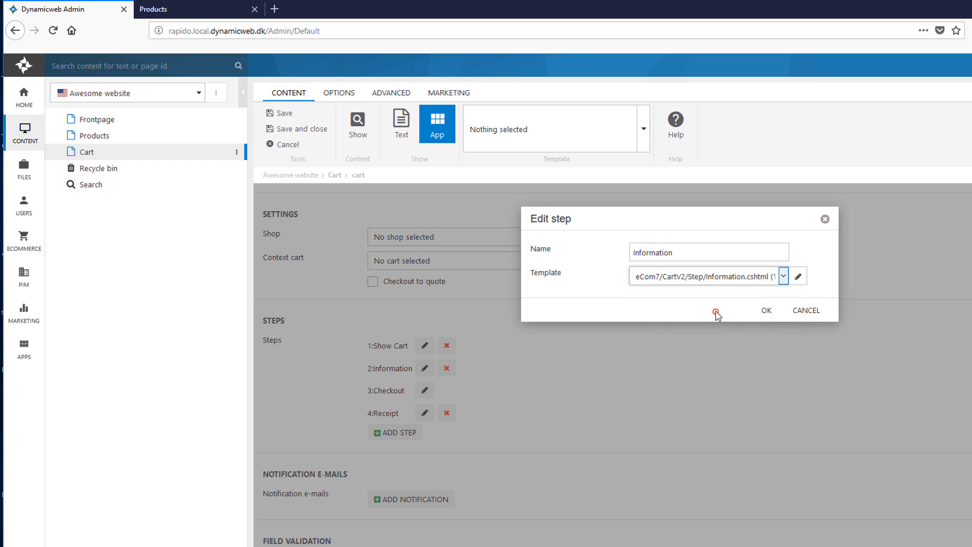
left_click(766, 312)
Assign the template eCom7/CartV2/Step/Receipt.cshtml to the Receipt step of the shopping cart
left_click(424, 413)
left_click(681, 278)
left_click(725, 324)
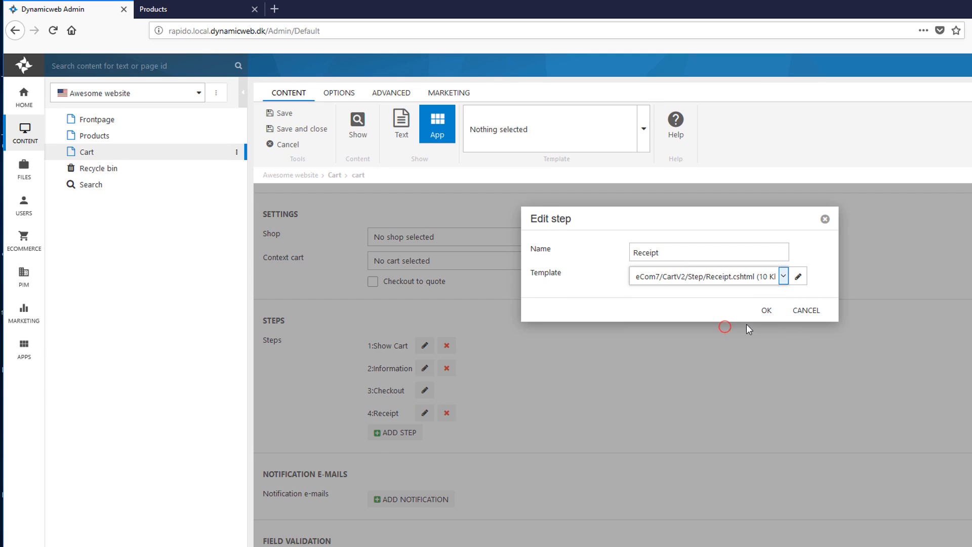
left_click(766, 310)
scroll(604, 342, "down", 5)
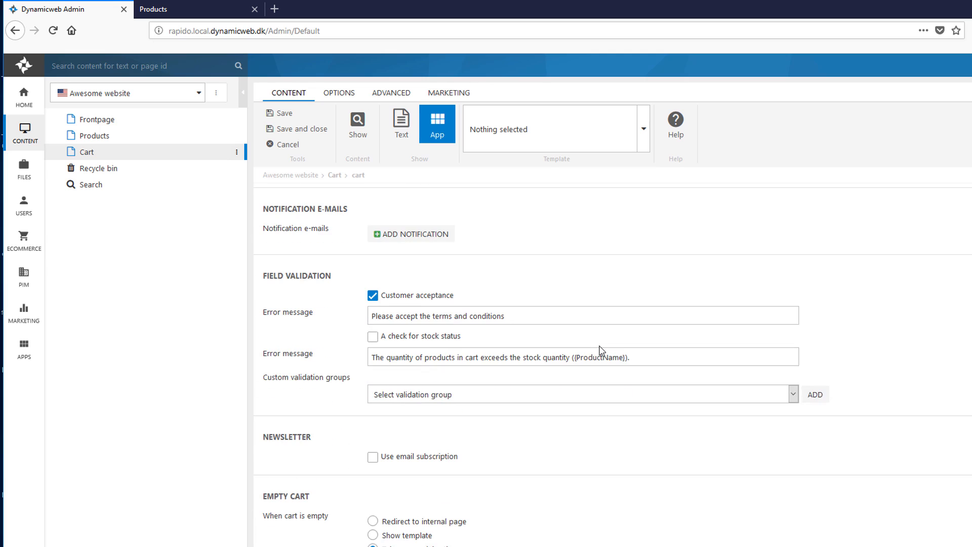
scroll(499, 343, "up", 5)
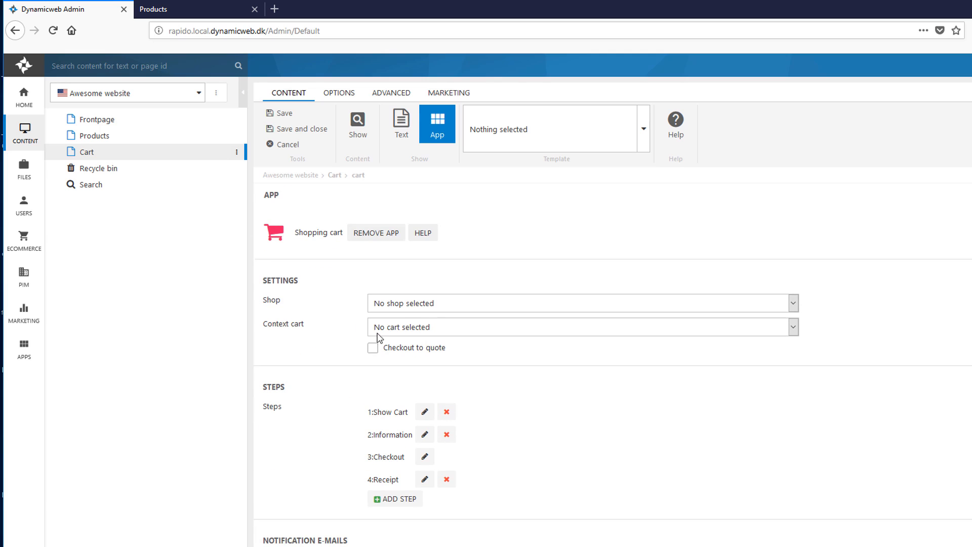
Save and close the cart paragraph and show the Cart page on the website
left_click(304, 129)
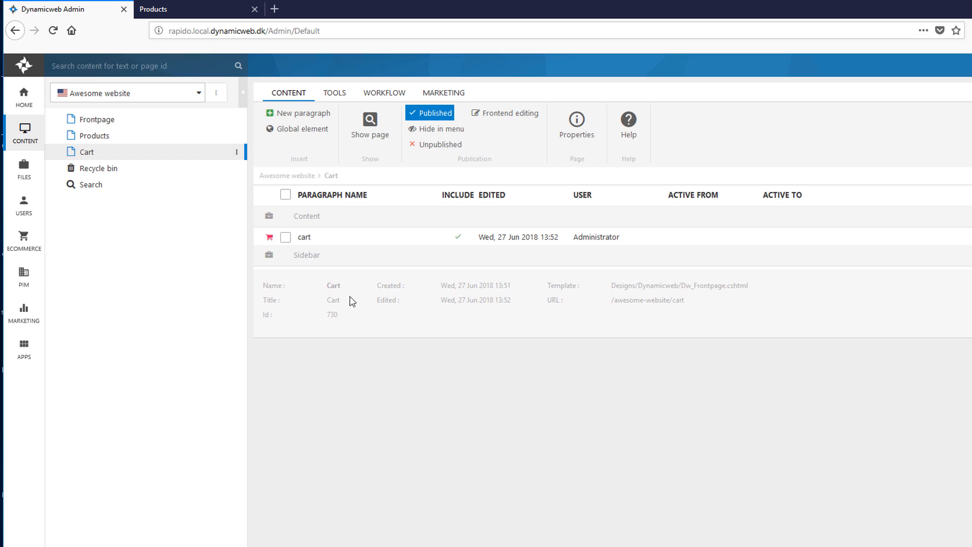
left_click(370, 121)
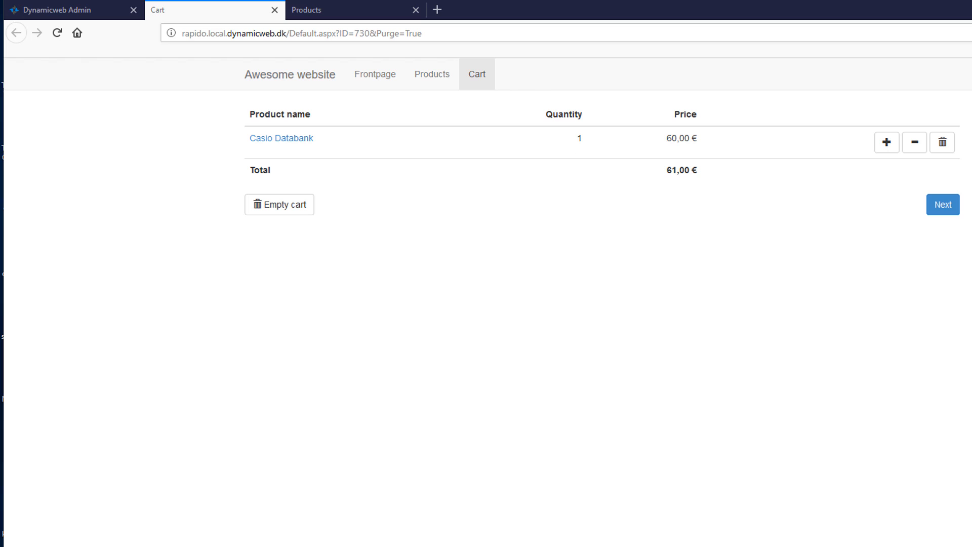
Open the prices of the Casio Databank product in the Electronics group of the Retro shop
left_click(59, 14)
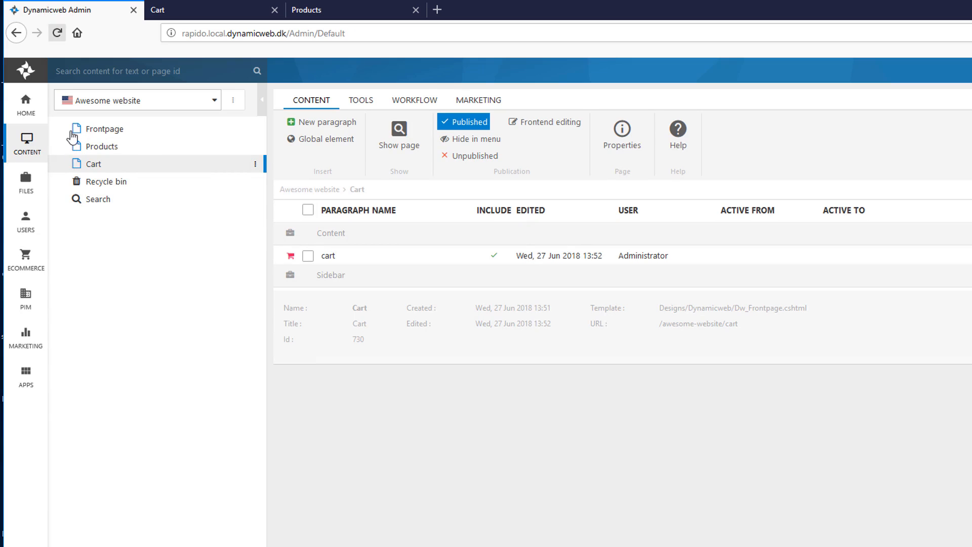
left_click(35, 259)
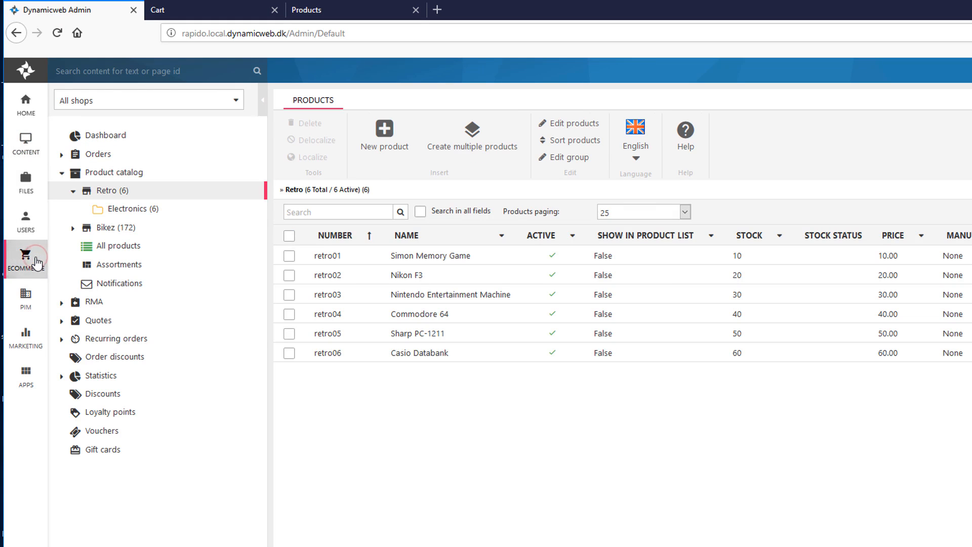
left_click(101, 207)
left_click(401, 355)
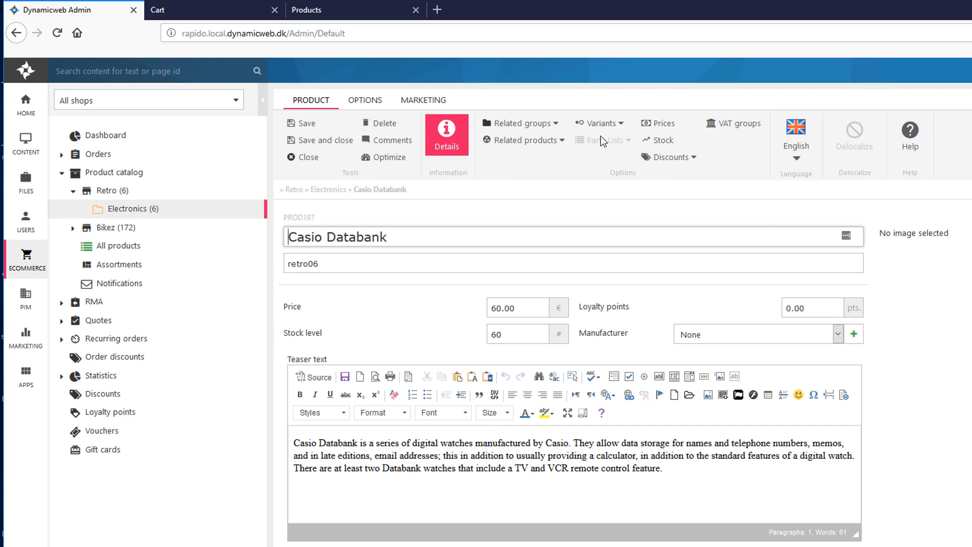
left_click(659, 123)
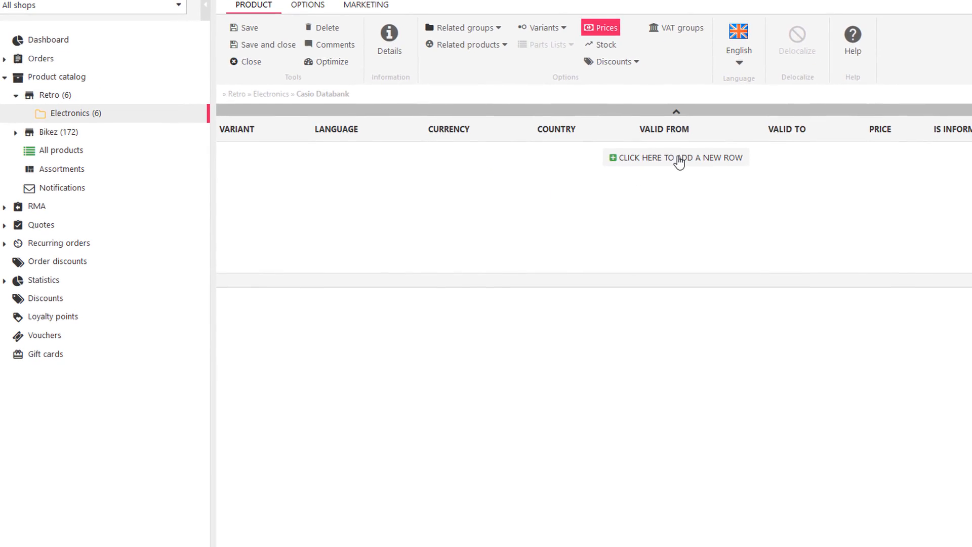
Add a Euro price of 50 at quantity 10 to the Casio Databank and save the product
left_click(707, 208)
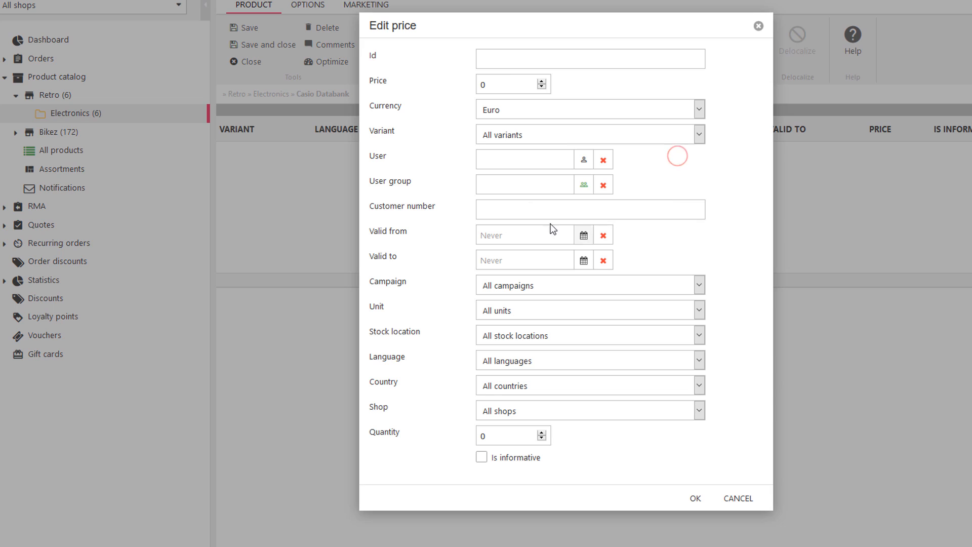
left_click(500, 85)
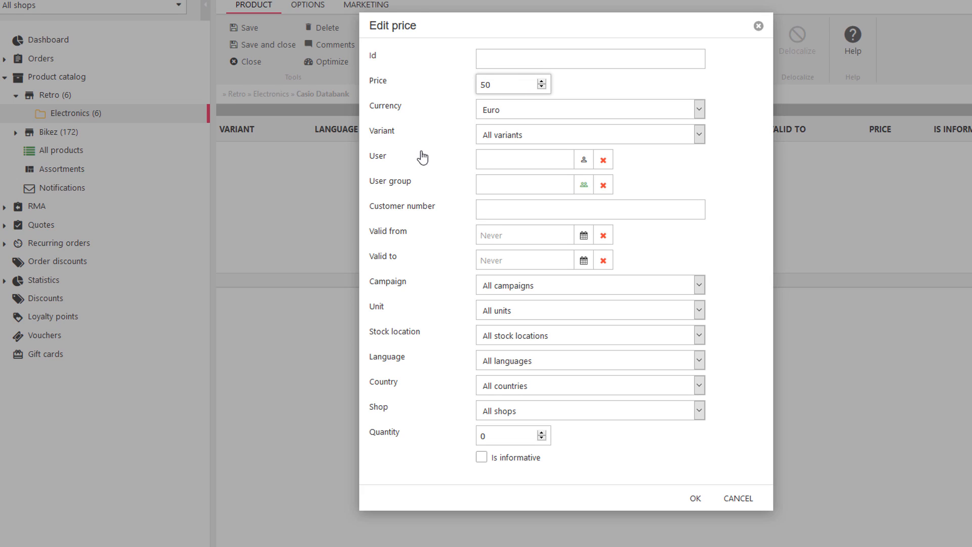
left_click(515, 440)
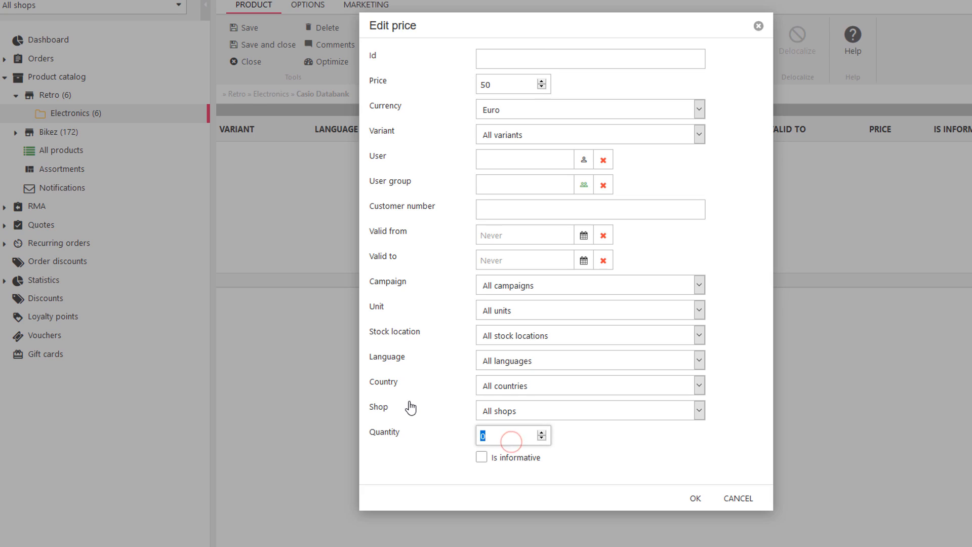
type("10")
left_click(696, 500)
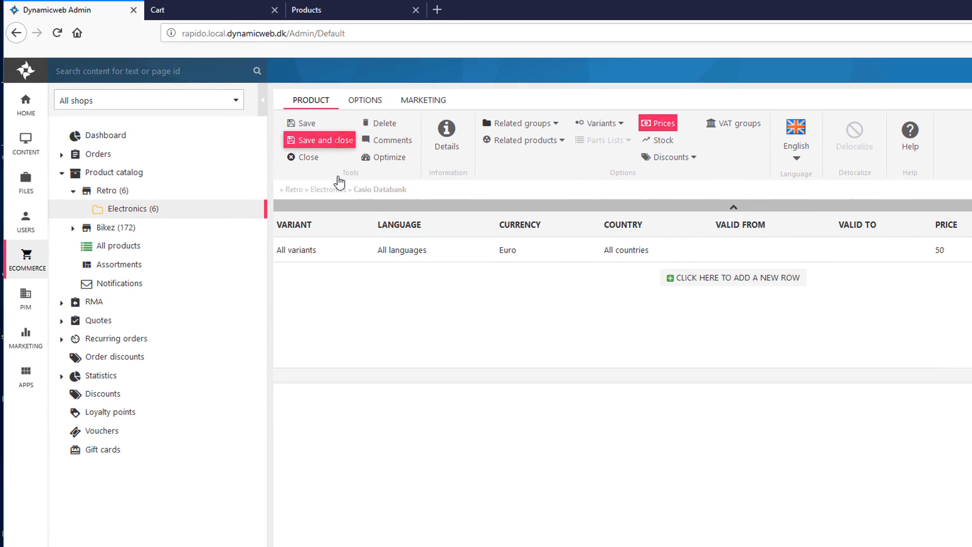
left_click(334, 128)
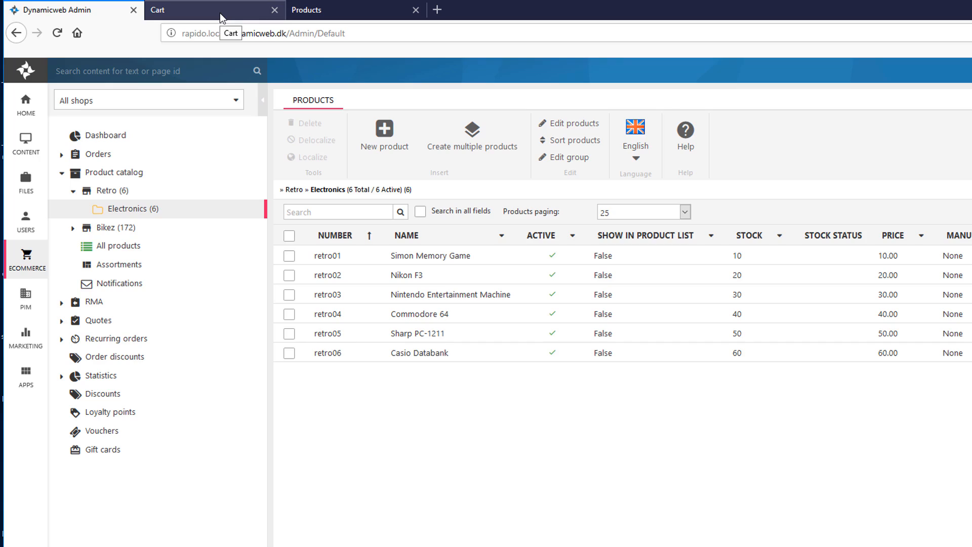
Increase the Casio Databank quantity to 10 in the website's shopping cart
left_click(219, 13)
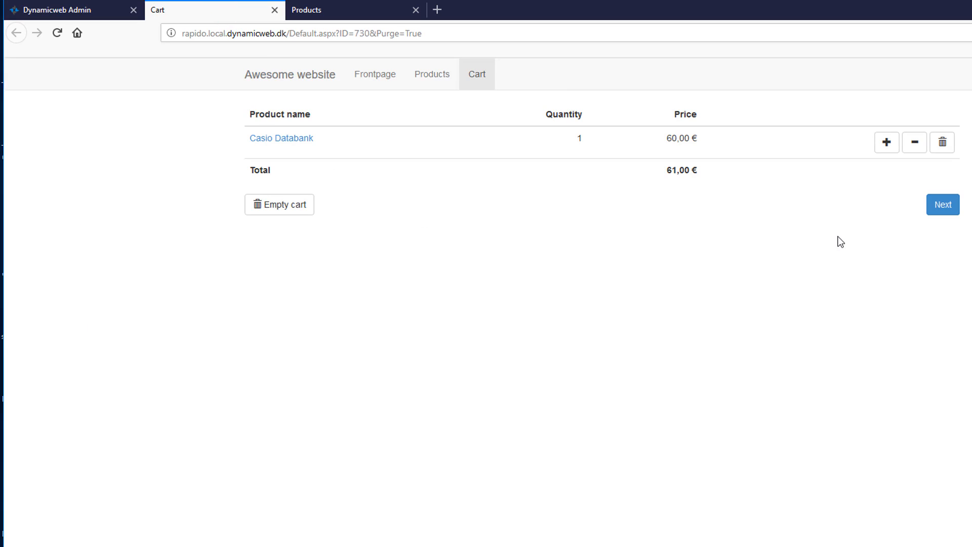
left_click(886, 143)
left_click(887, 143)
left_click(887, 143)
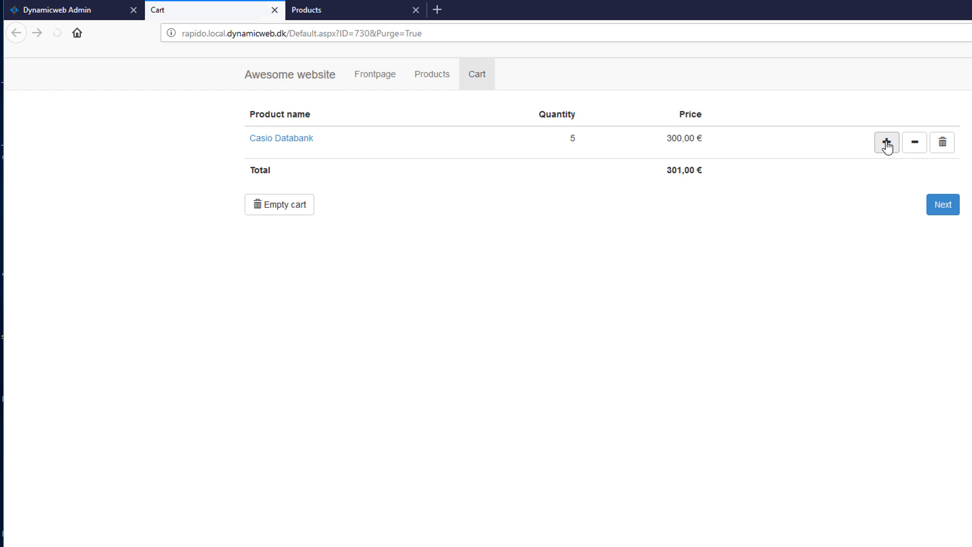
left_click(885, 143)
left_click(886, 142)
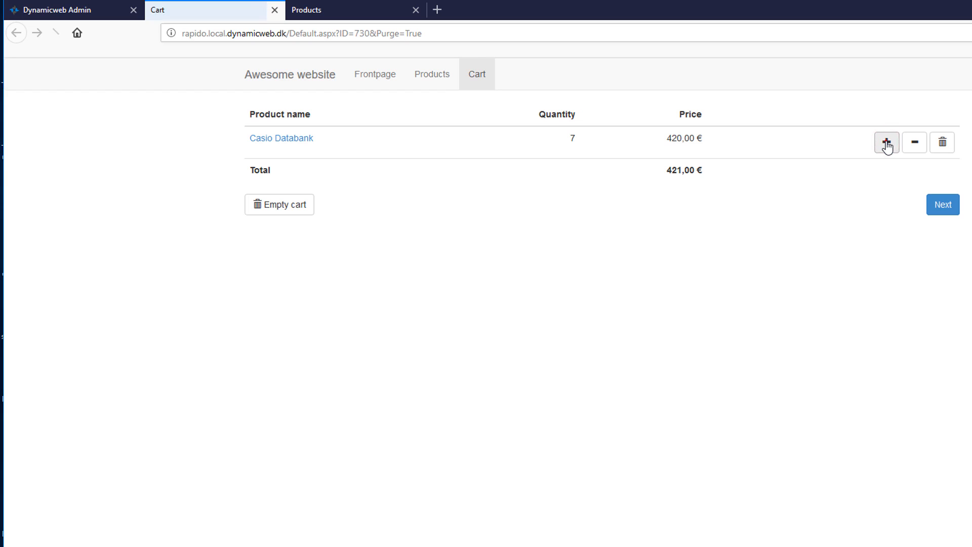
left_click(886, 142)
left_click(886, 142)
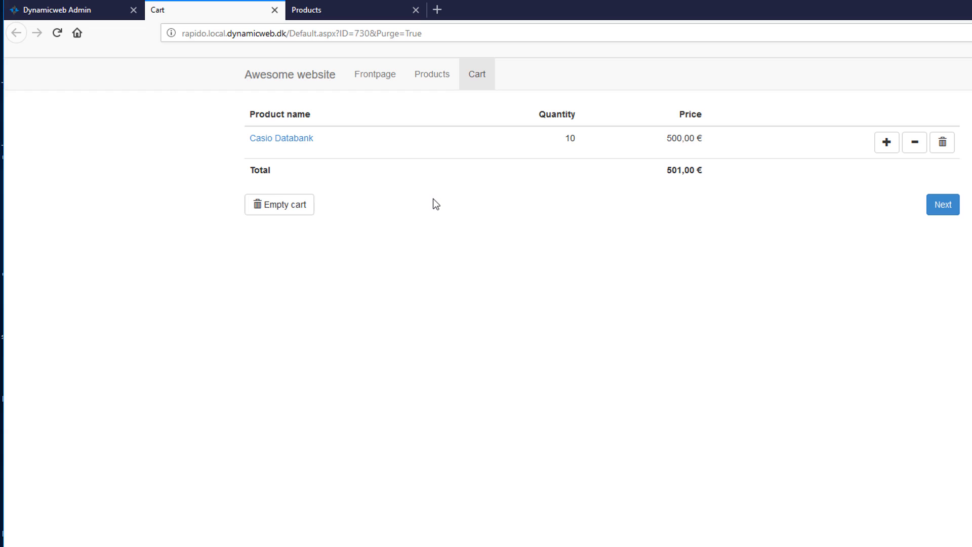
Return to the Cart page's paragraph overview in the Dynamicweb administration
left_click(85, 10)
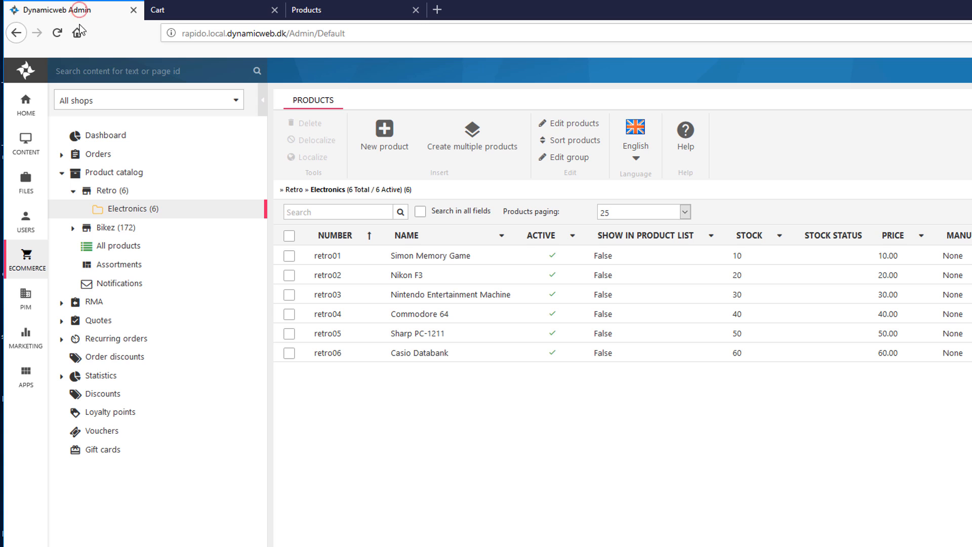
left_click(26, 144)
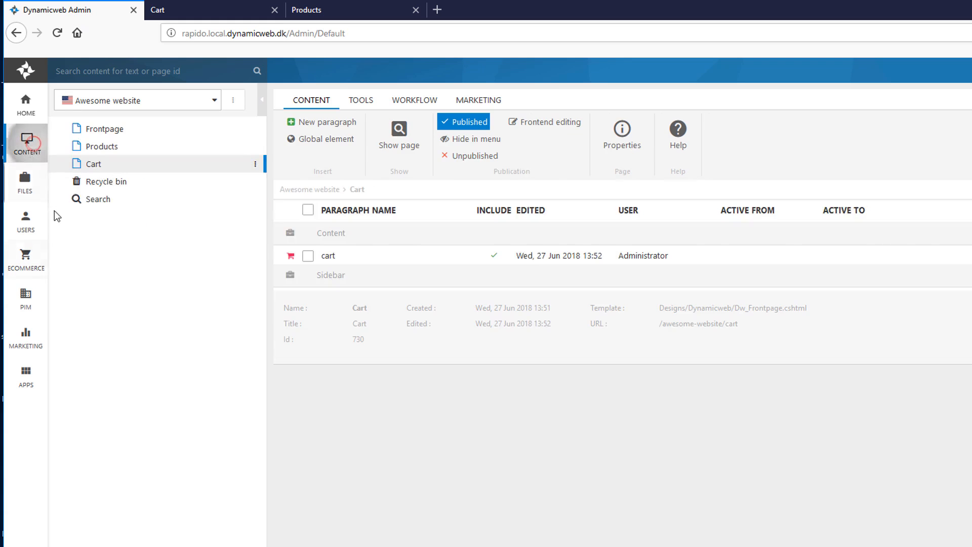